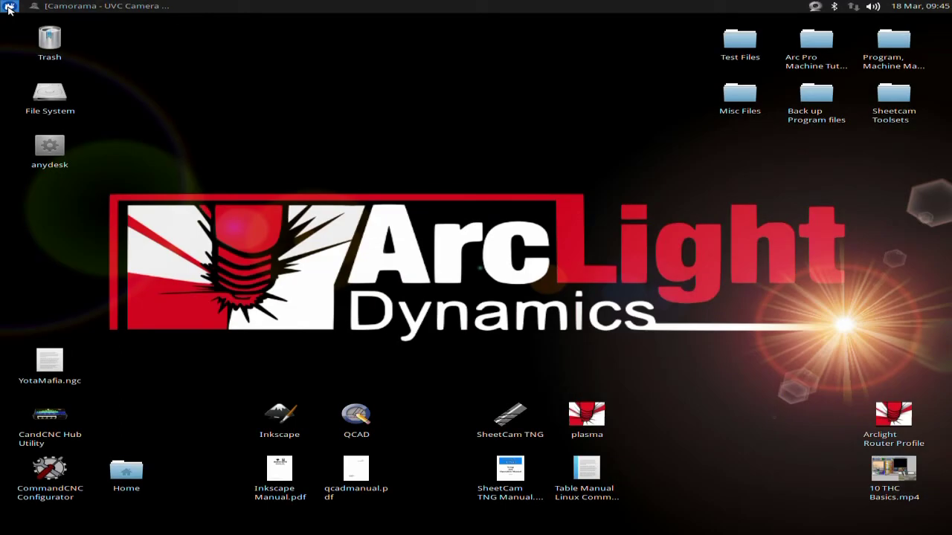
Open the Whisker menu and bring up its log-out, restart and shutdown options
click(9, 7)
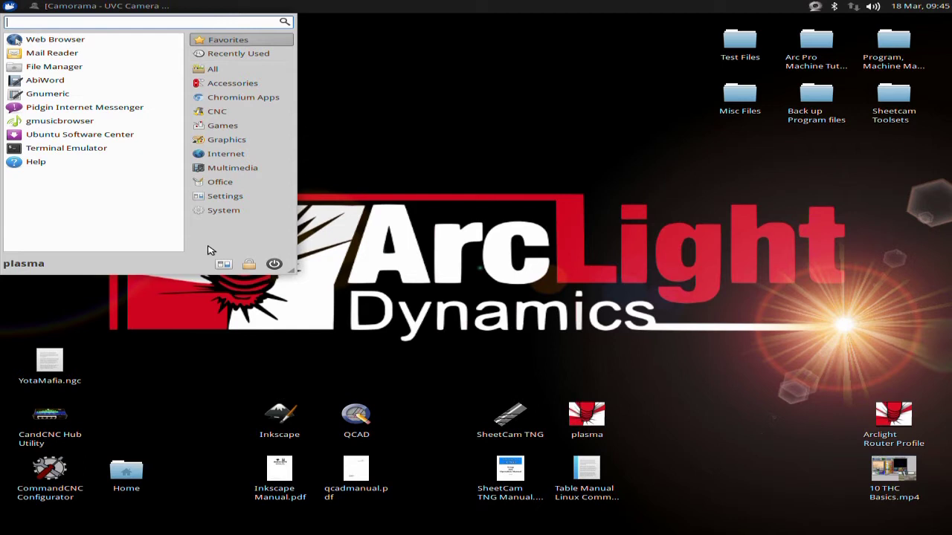
click(275, 266)
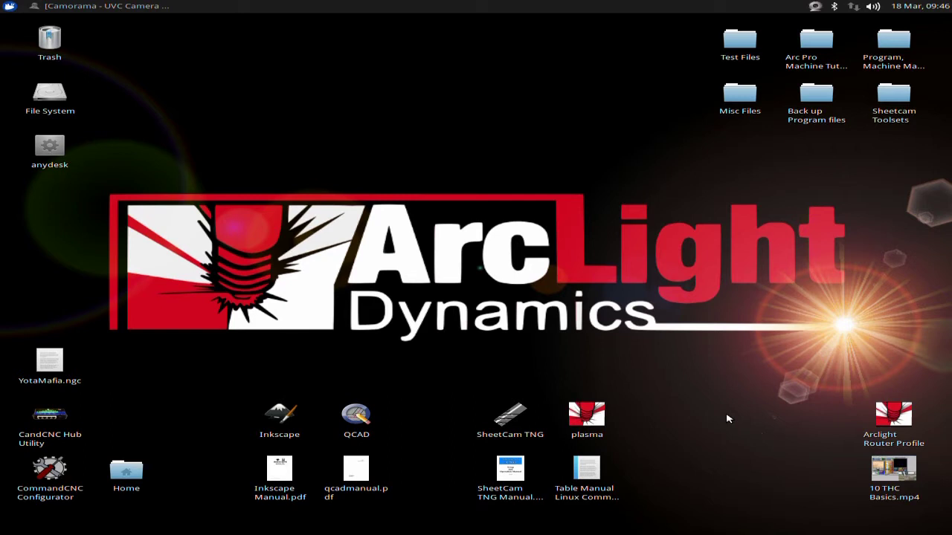
Cancel the Log out dialog to return to the plain desktop
mouse_move(602, 422)
click(895, 44)
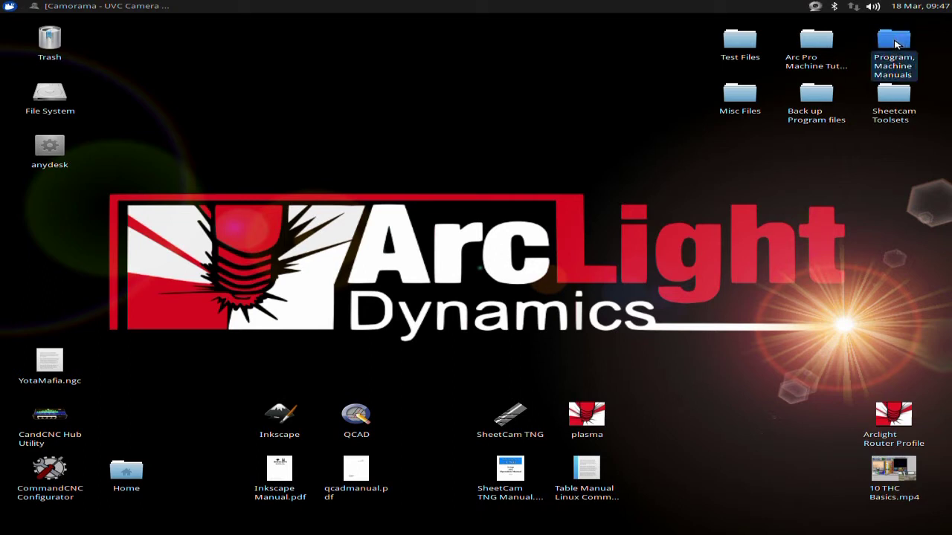
double_click(895, 44)
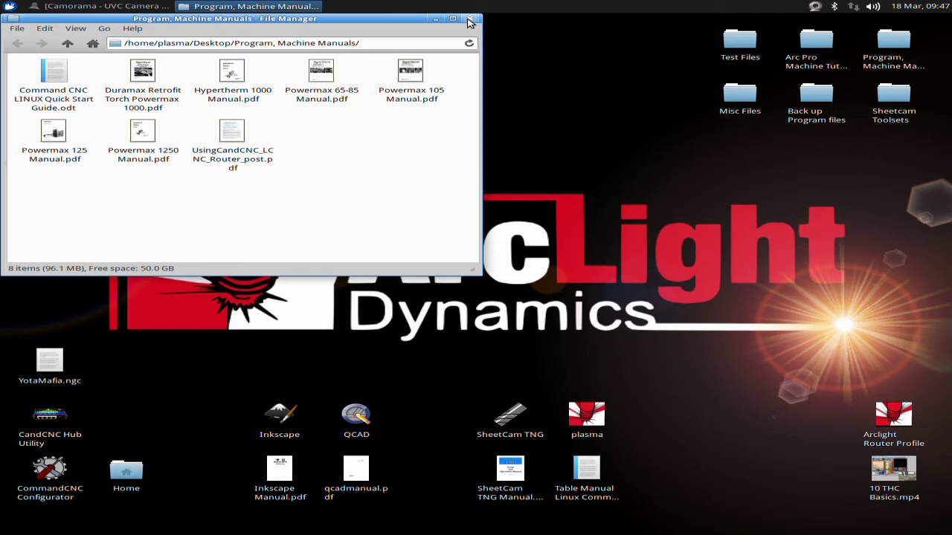
click(468, 19)
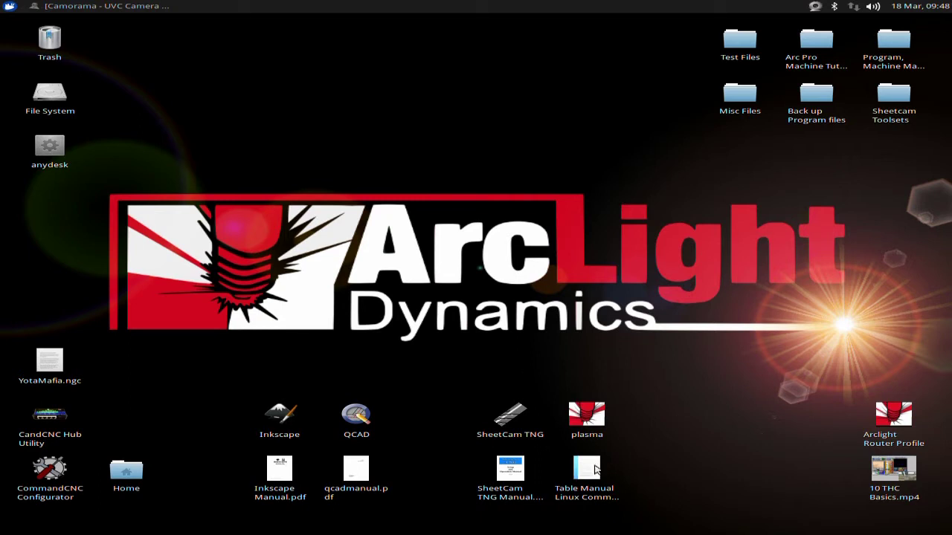
Launch CommandCNC for the plasma machine and maximize its control window
double_click(589, 414)
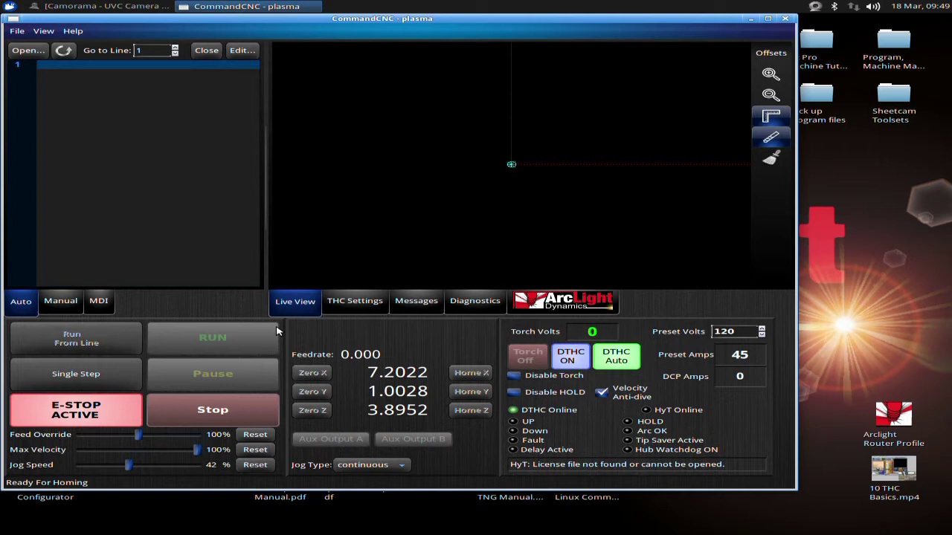
click(768, 19)
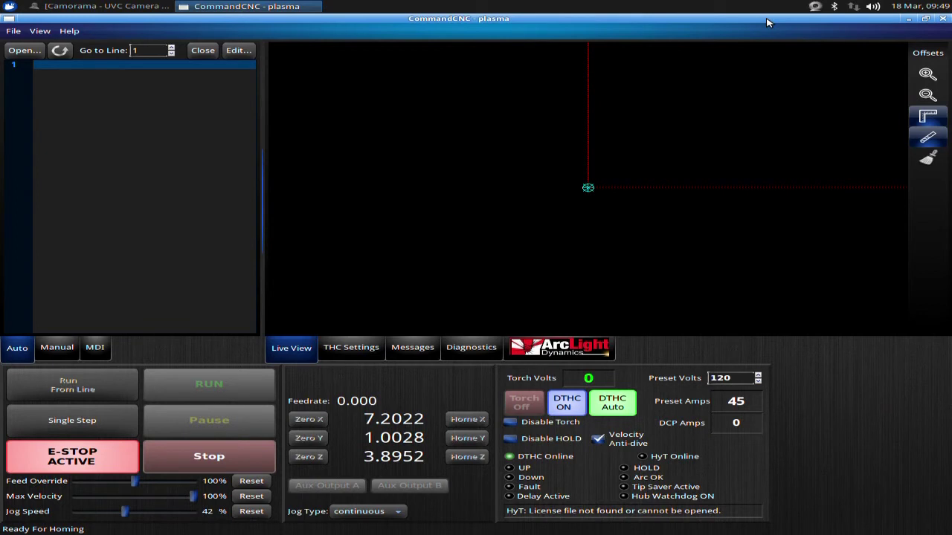
Toggle F11 fullscreen, release the E-STOP, and bring up the Camorama table camera view
key(F11)
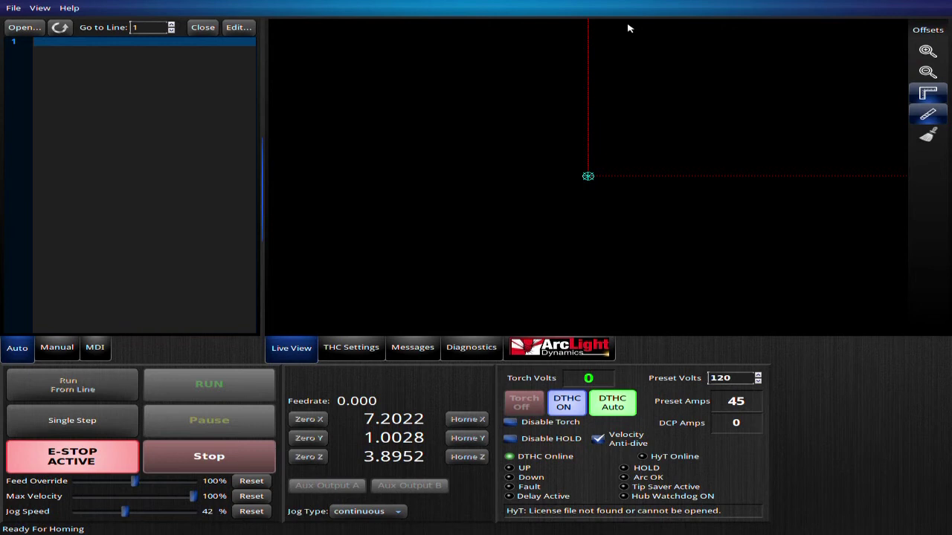
key(F11)
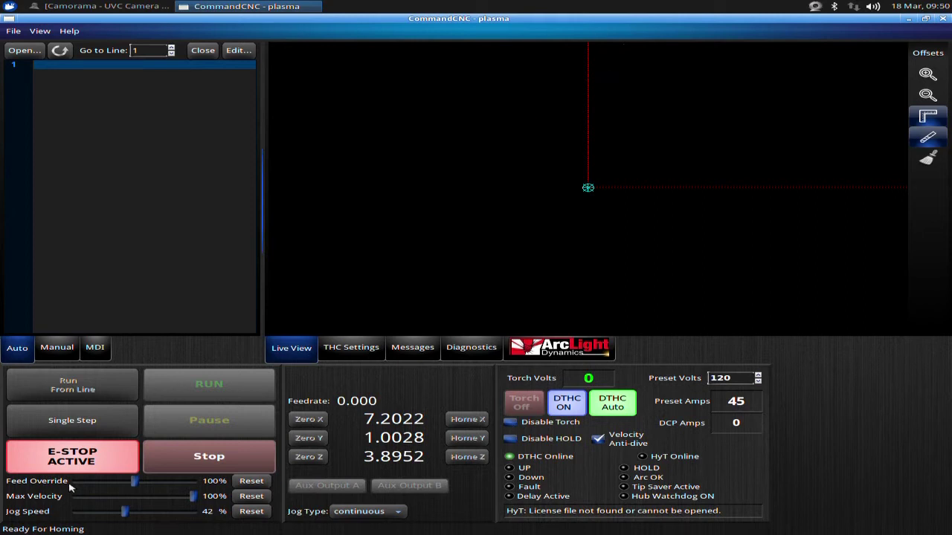
click(83, 461)
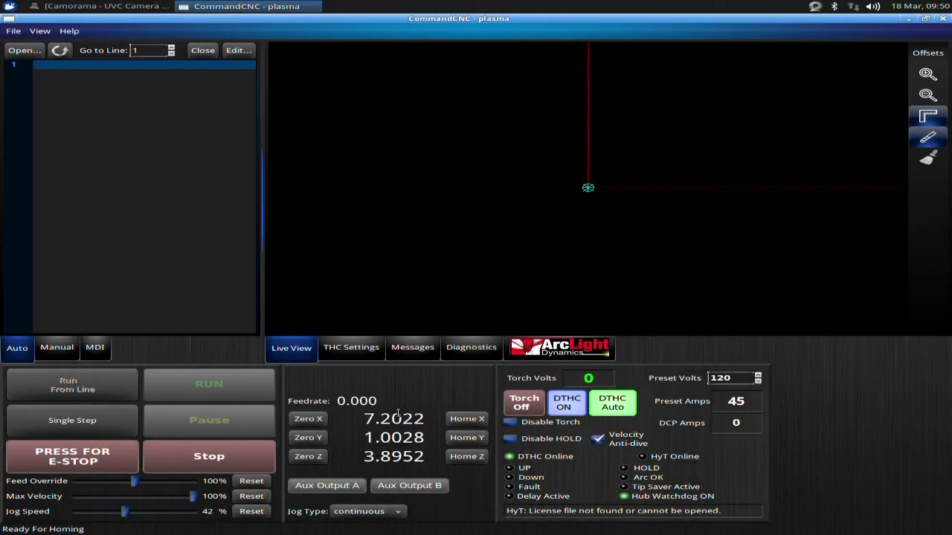
click(80, 7)
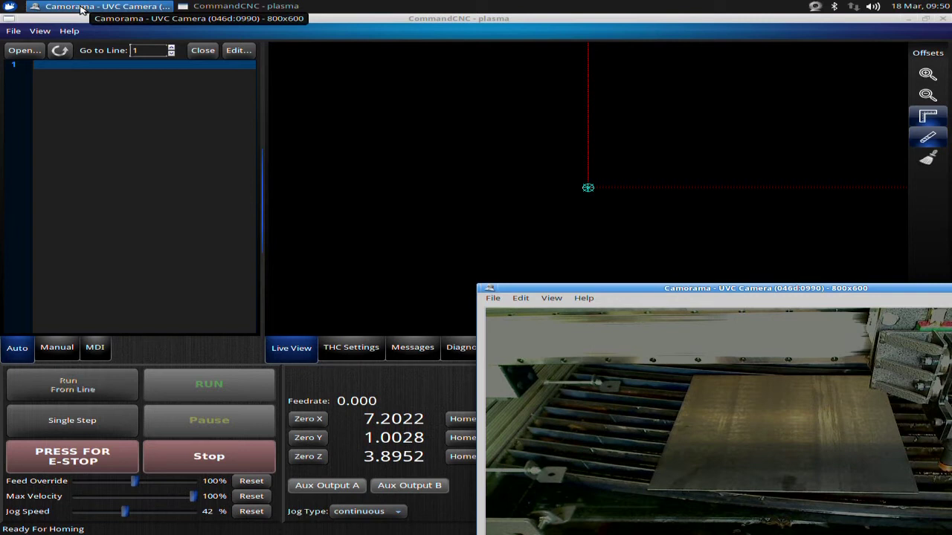
click(409, 388)
Jog the torch back and forth in X, Y and Z around the table
key(Left)
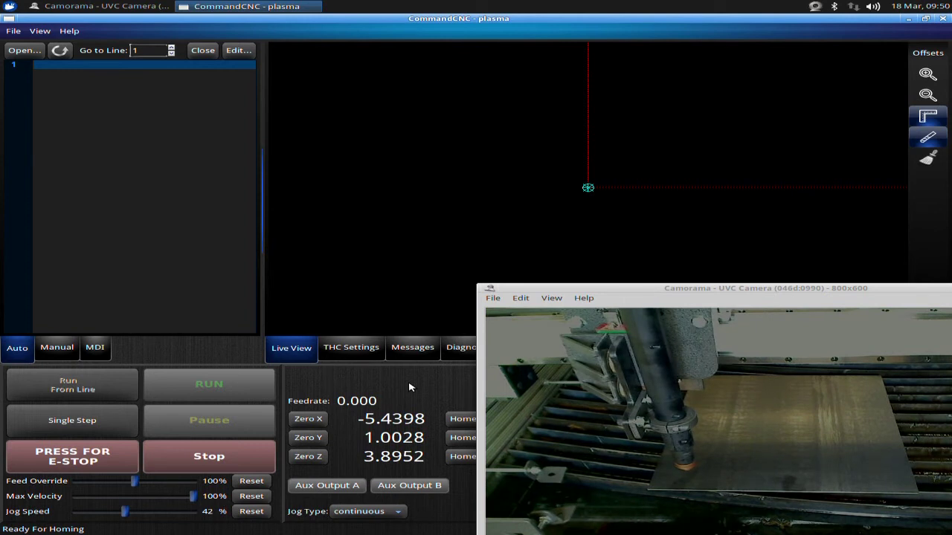
key(Right)
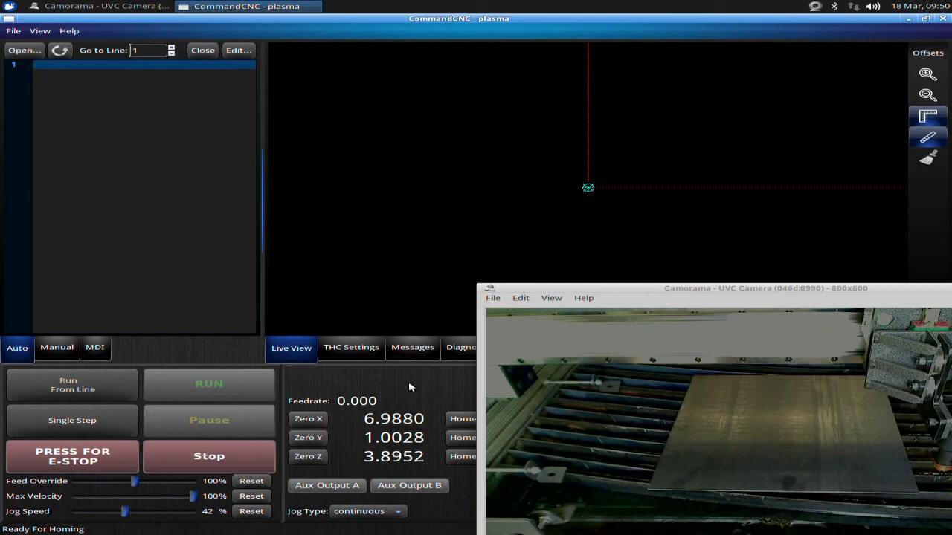
key(Up)
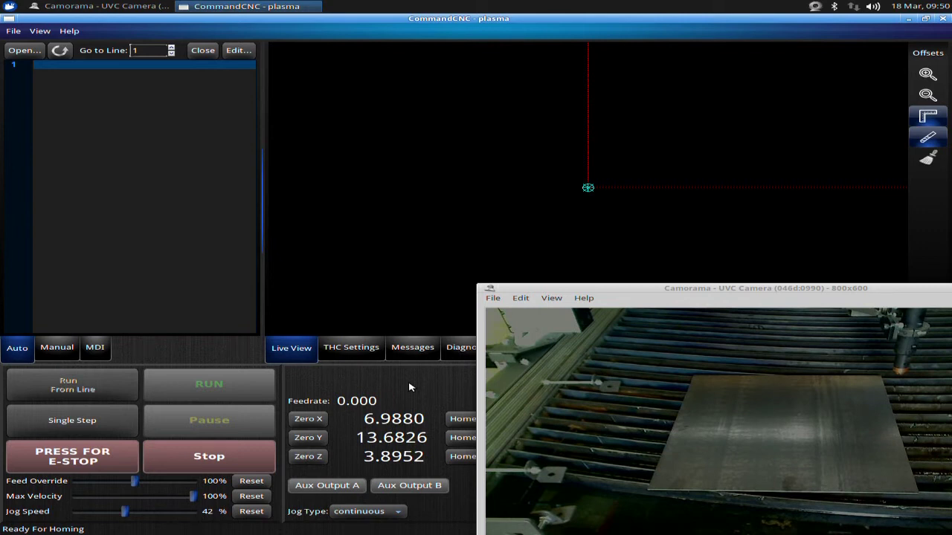
key(Down)
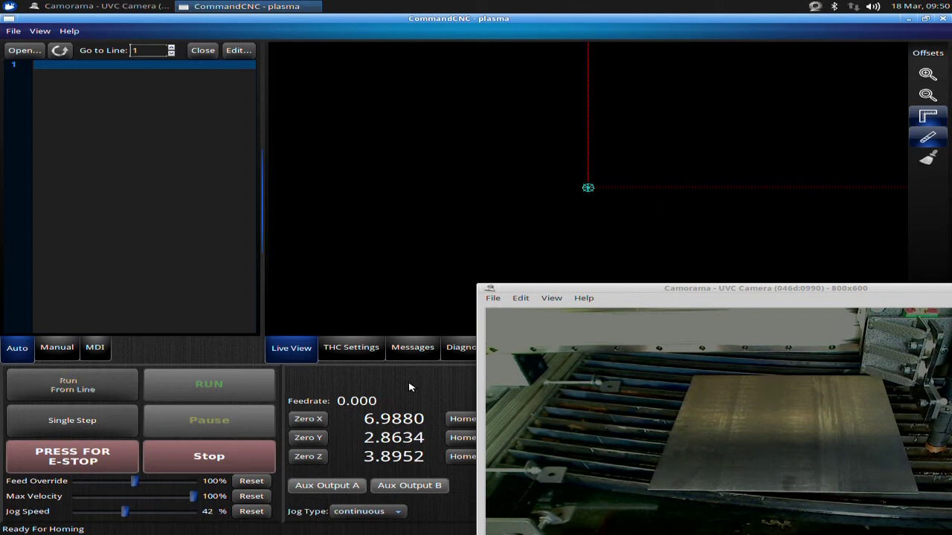
key(Left)
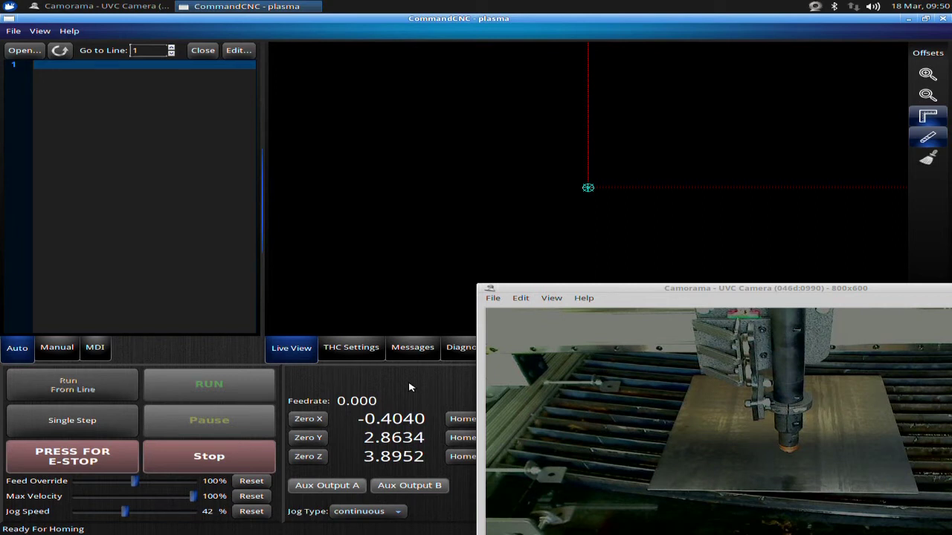
key(Page_Up)
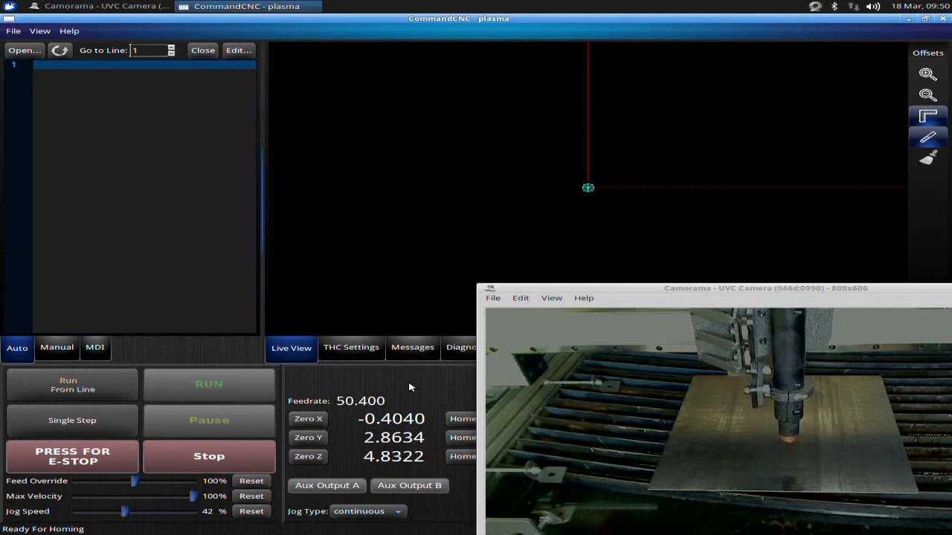
key(Page_Down)
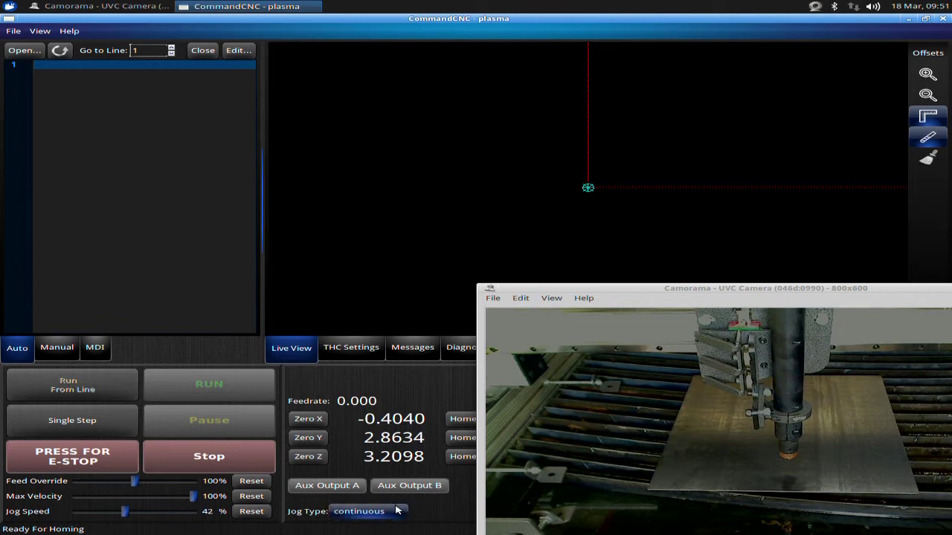
key(Left)
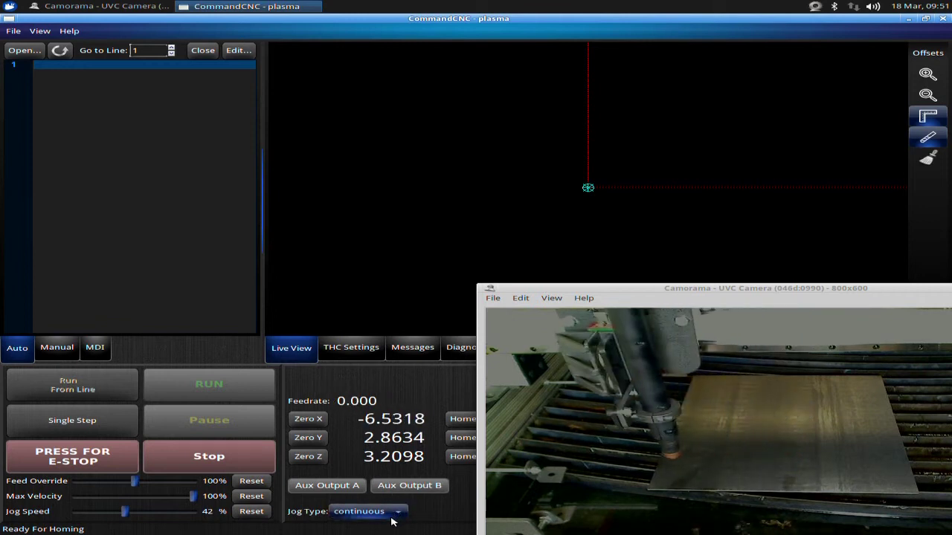
key(Right)
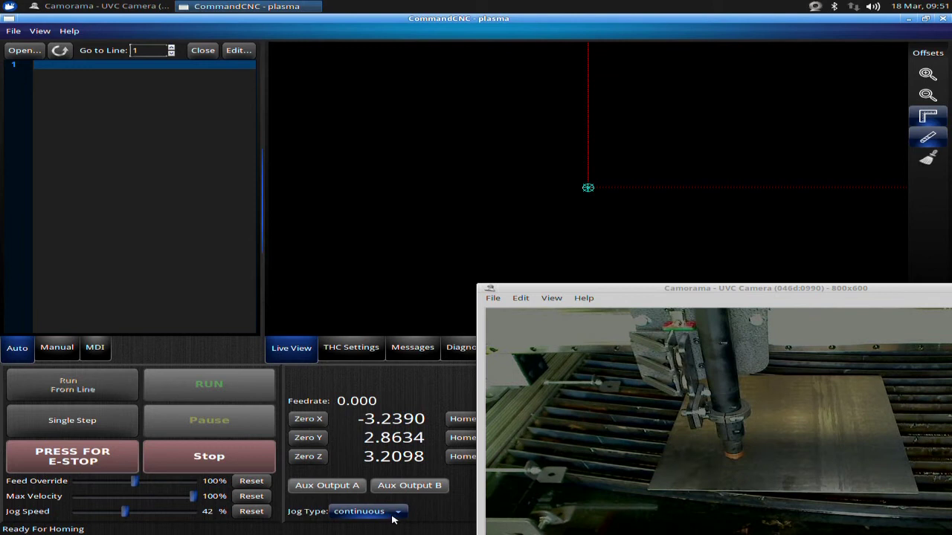
Raise the jog speed to 54%, then slow it to 31% while jogging X and Y
drag(130, 515, 155, 515)
key(Right)
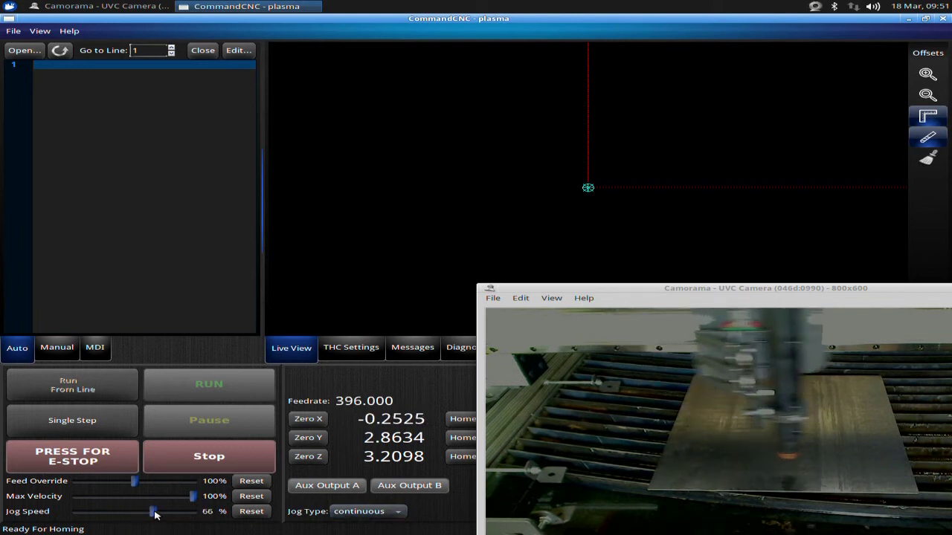
key(Left)
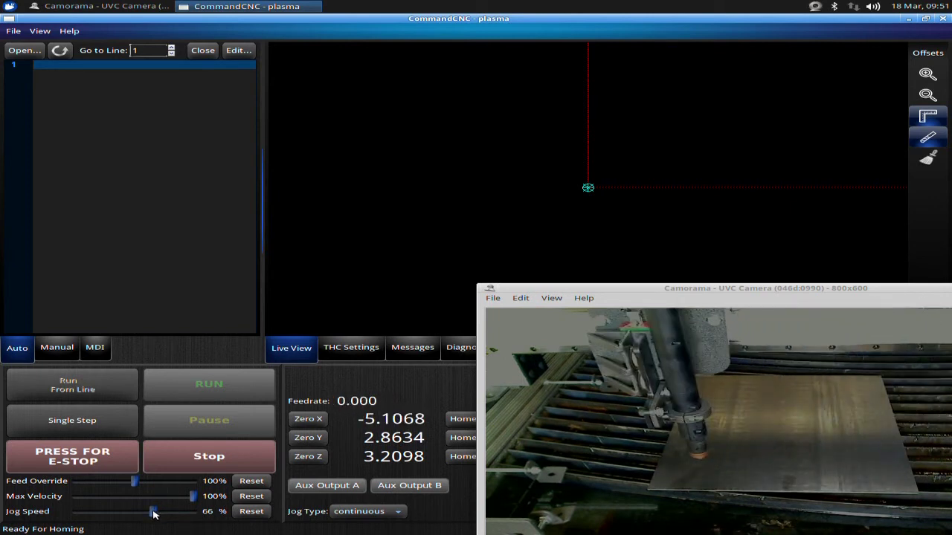
drag(153, 513, 113, 514)
key(Right)
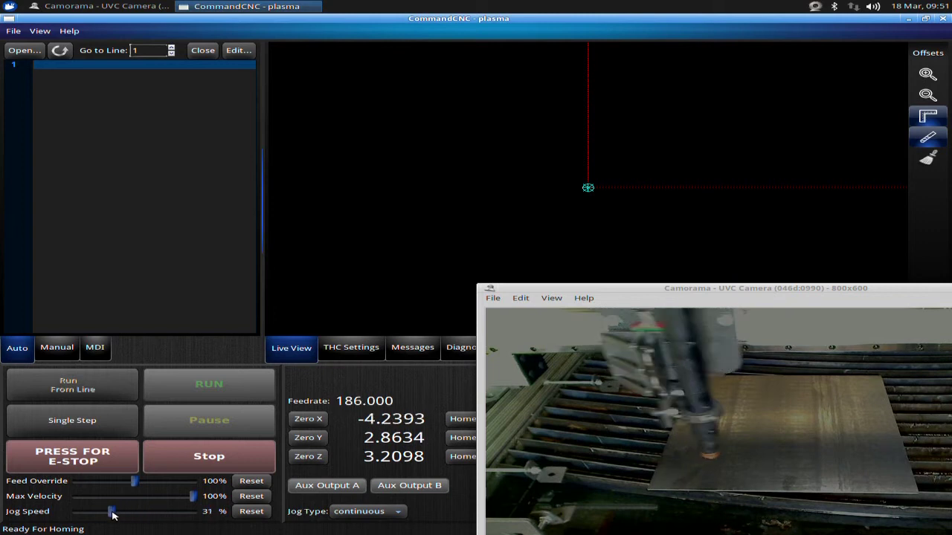
key(Left)
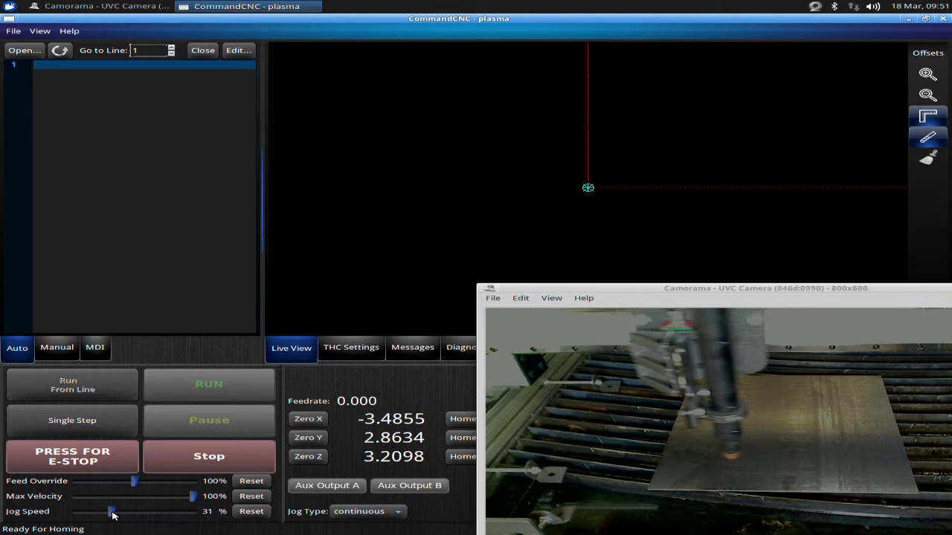
key(Up)
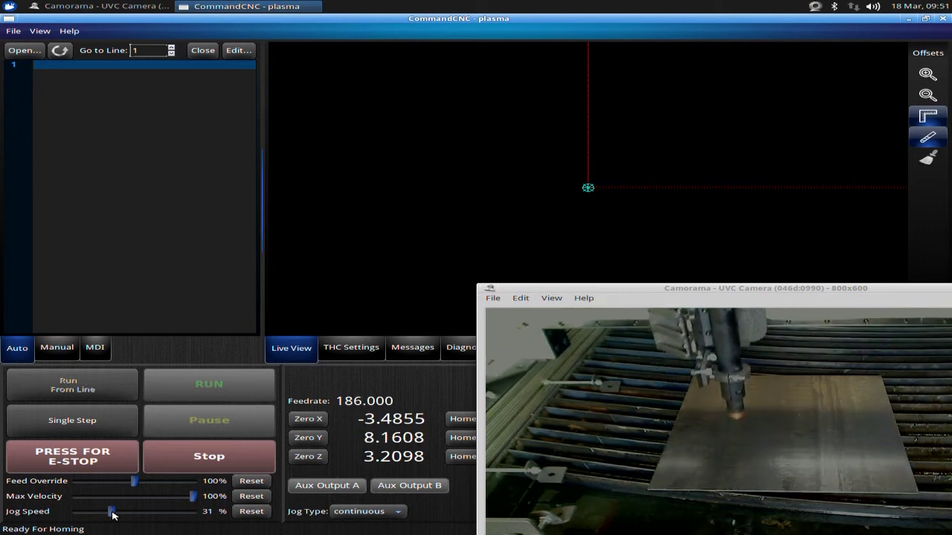
key(Down)
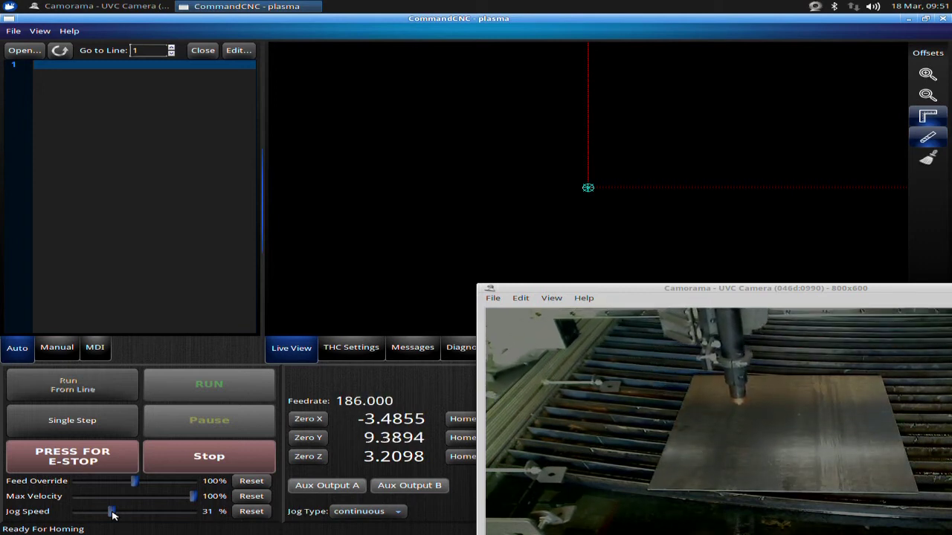
Lower the torch and fine-position it over the plate's front-left corner
key(Left)
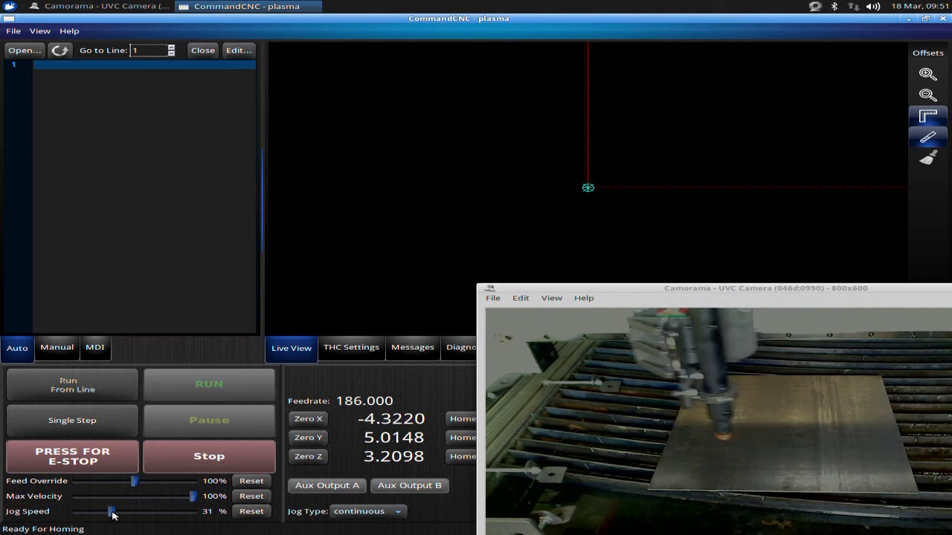
key(Page_Down)
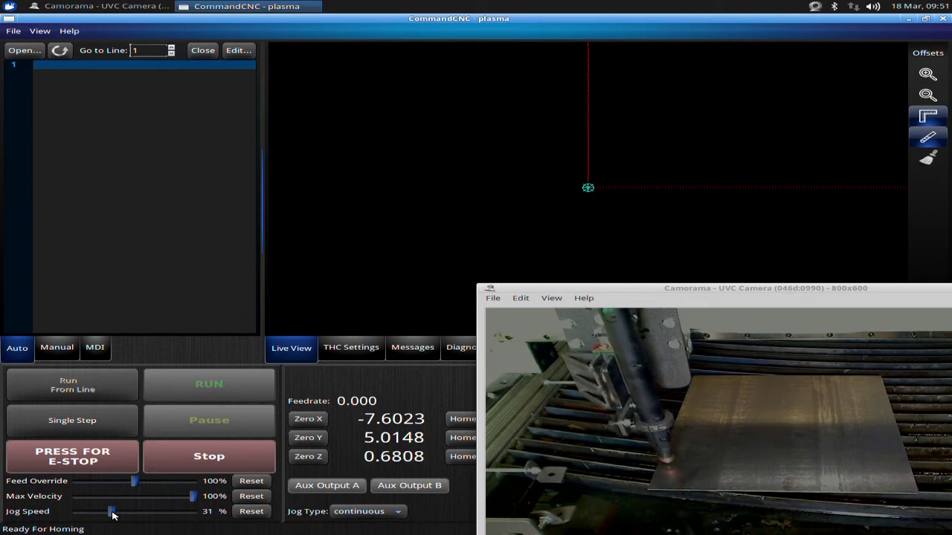
key(Right)
key(Down)
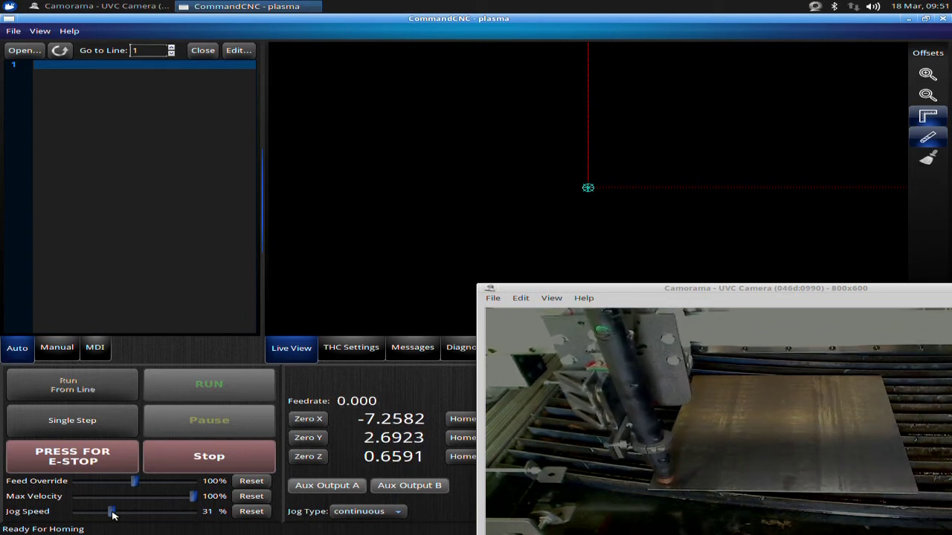
key(Left)
key(Down)
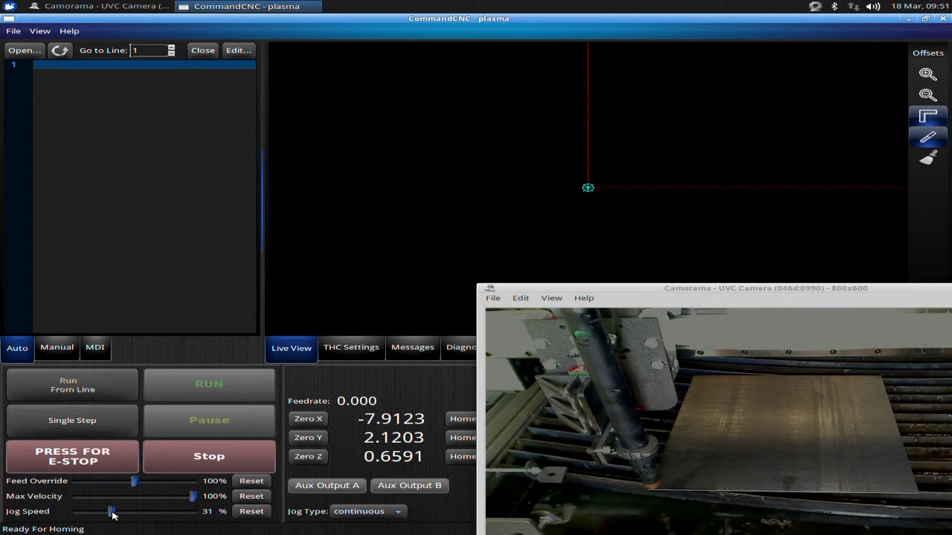
key(Up)
key(Right)
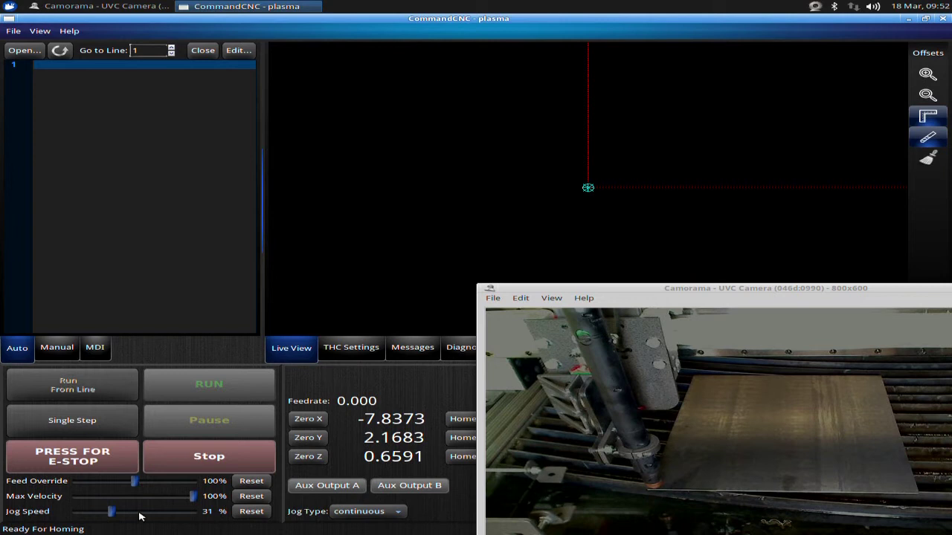
Raise the torch, jog it across the table, and end at X -5.2498, Y 4.2783
key(Page_Up)
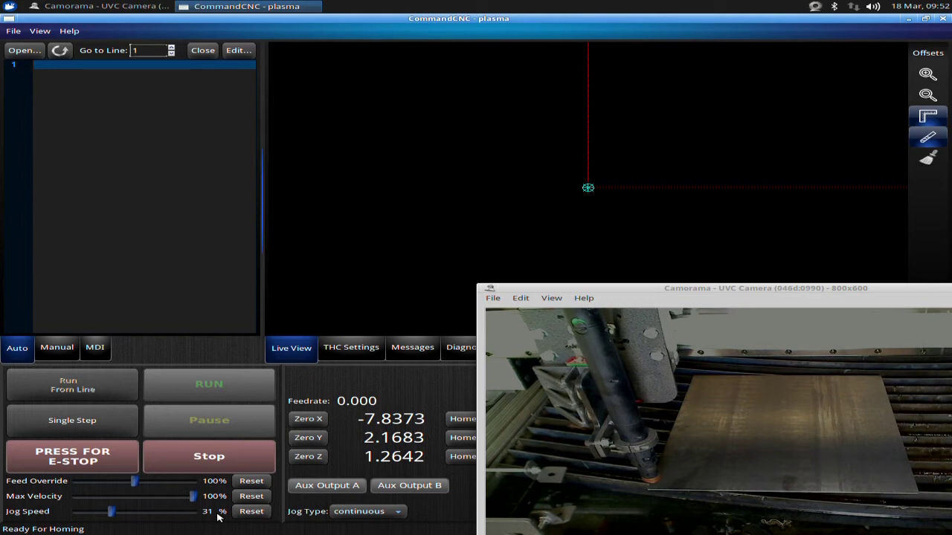
key(Up)
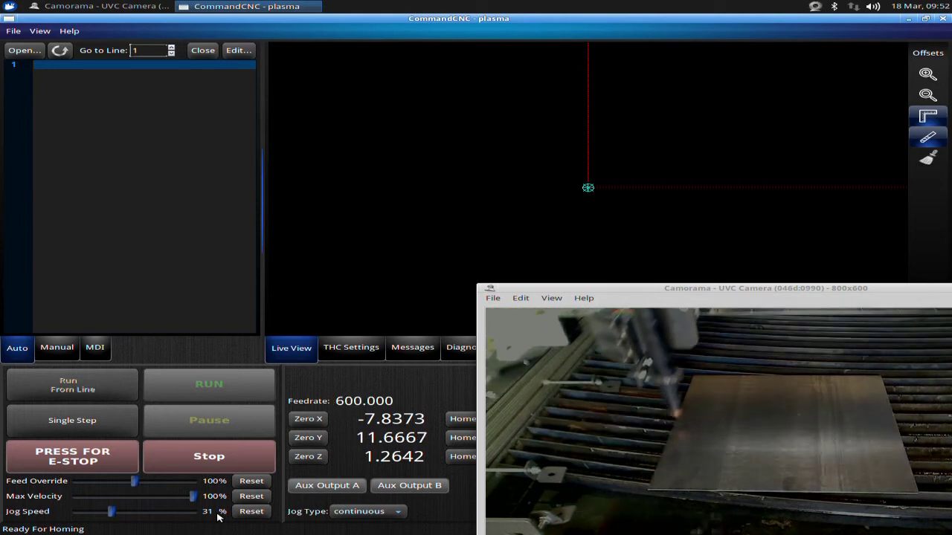
key(Right)
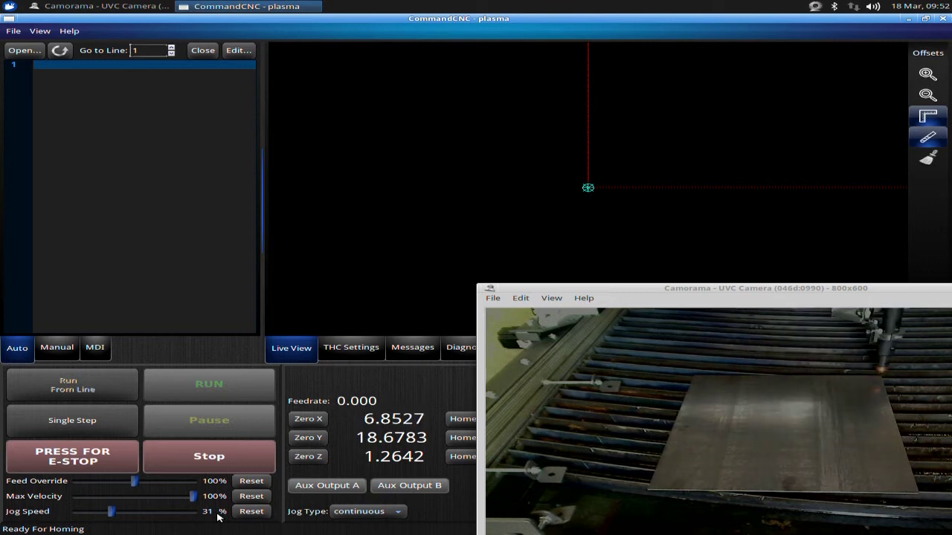
key(Down)
key(Left)
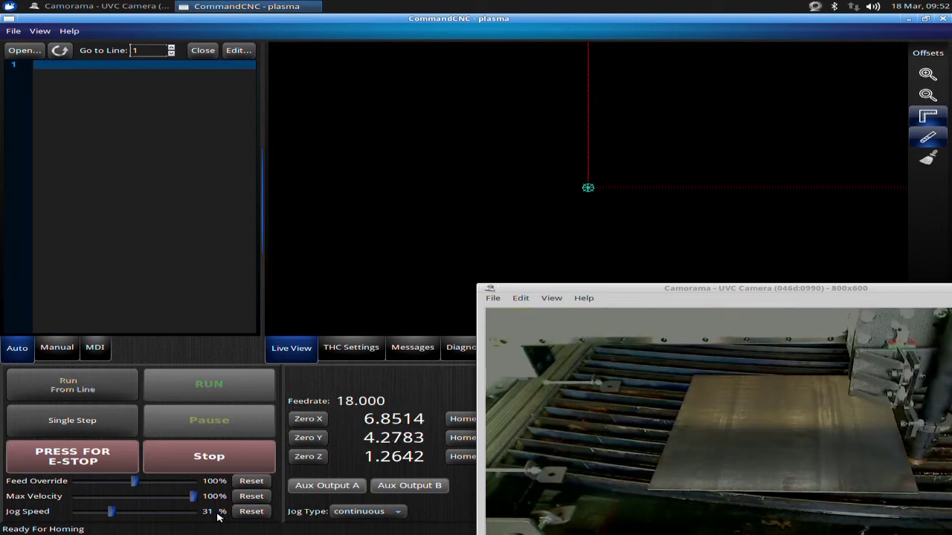
key(Left)
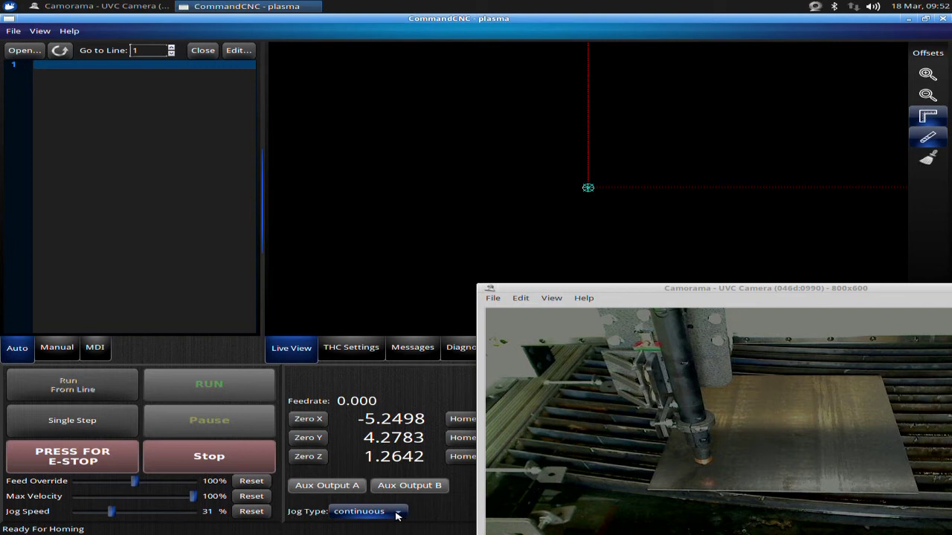
click(385, 513)
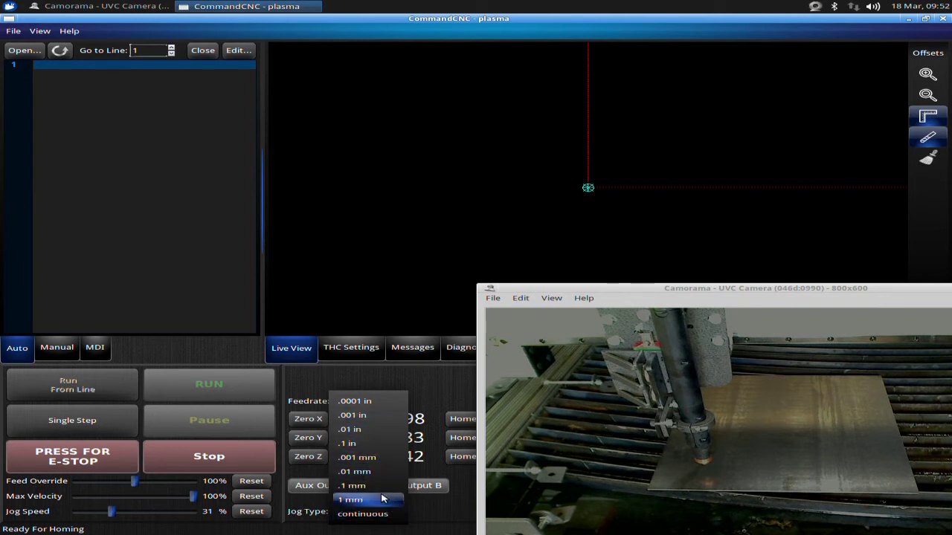
click(378, 446)
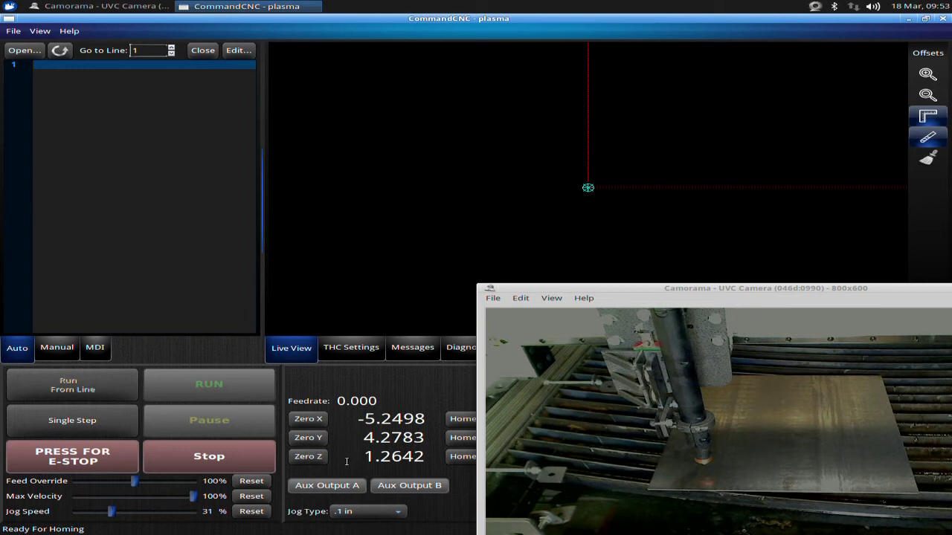
key(Right)
key(Right)
key(Right)
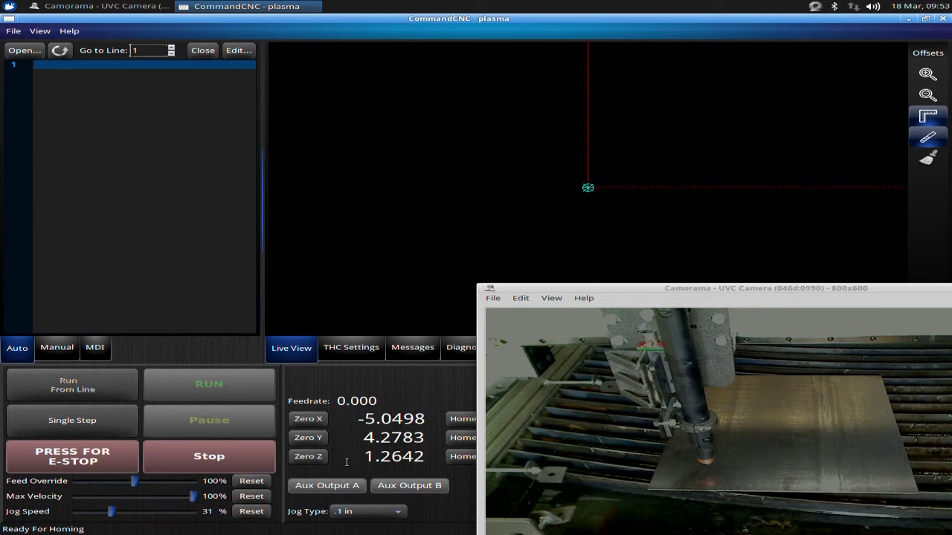
key(Right)
key(Right)
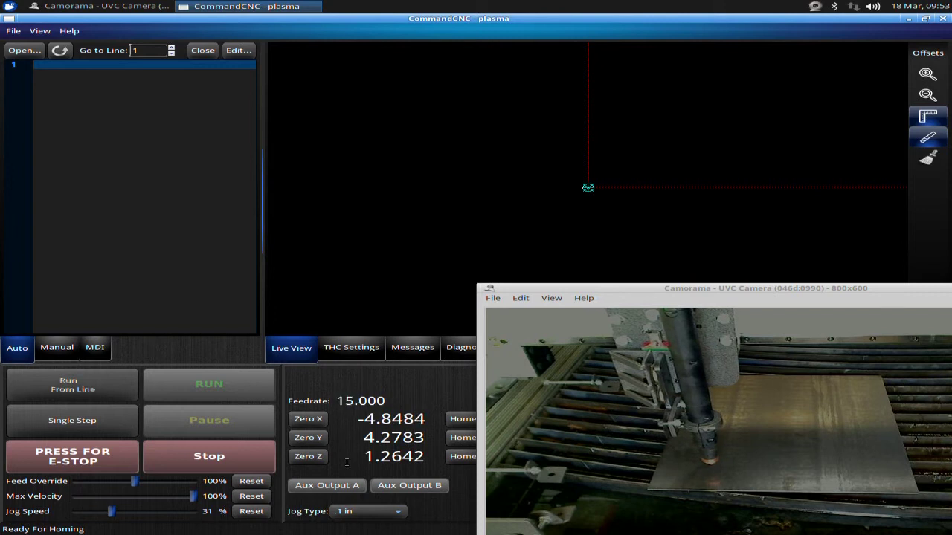
key(Right)
key(Right)
key(Right)
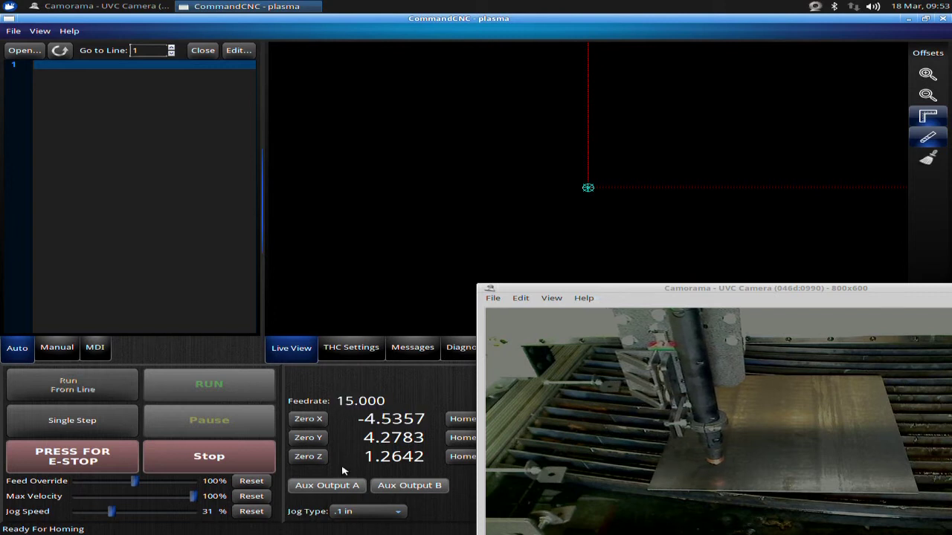
key(Right)
key(Right)
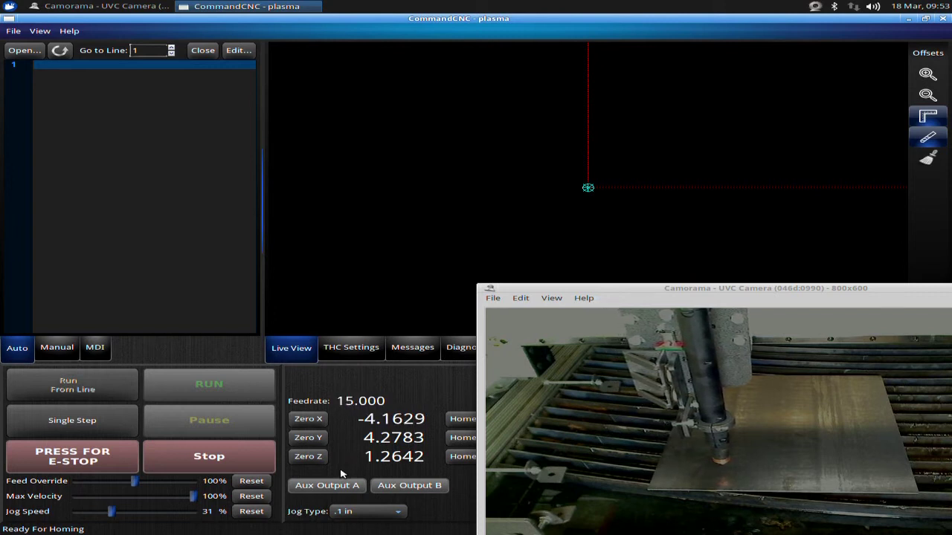
key(Up)
key(Up)
key(Up)
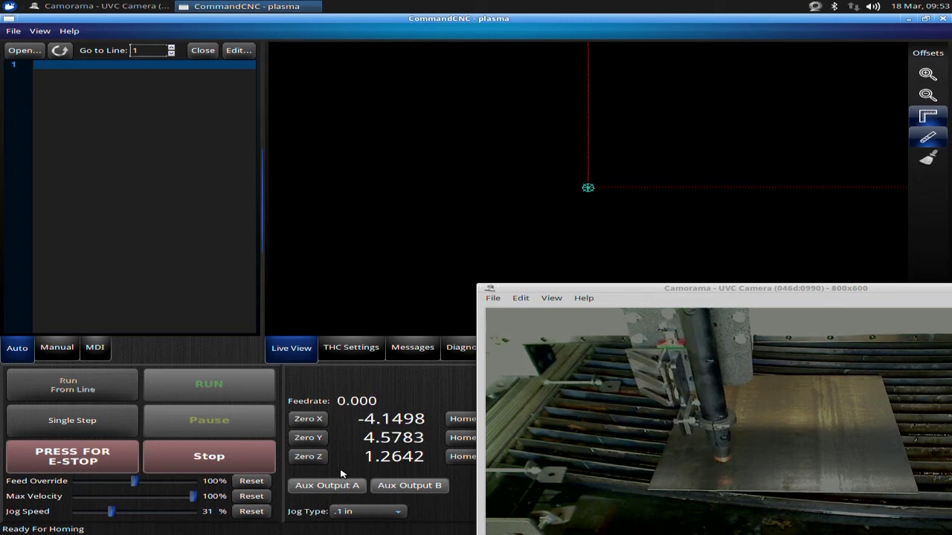
key(Left)
key(Left)
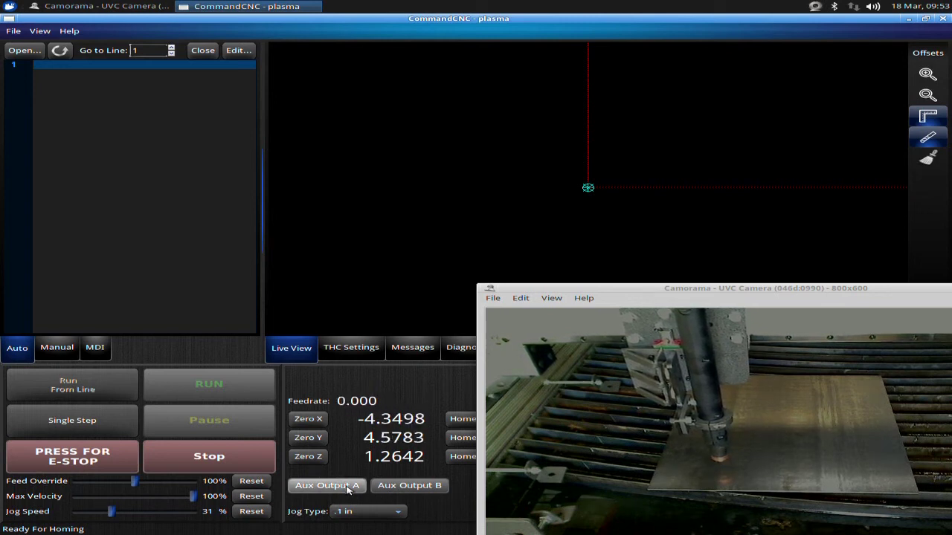
Set Jog Type to 0.01 in and step the torch three times in negative X
click(397, 513)
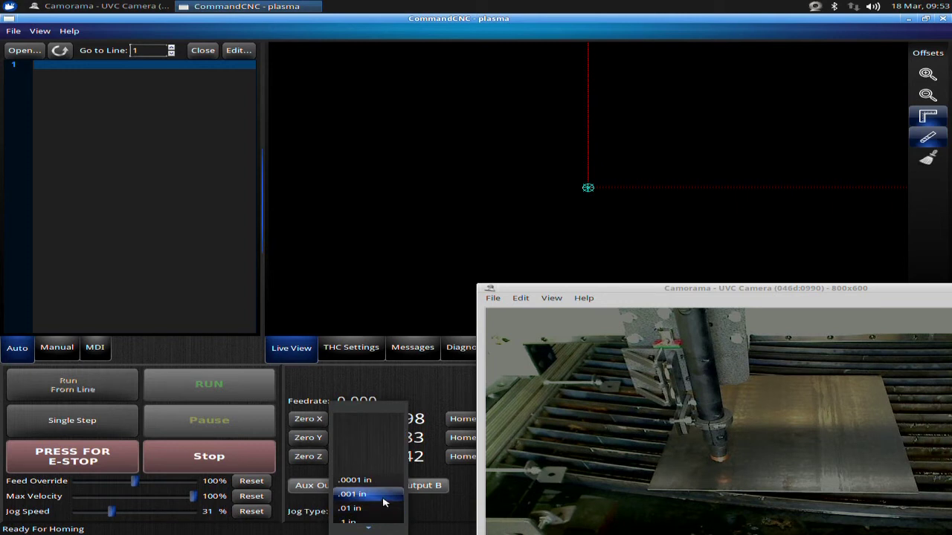
click(383, 508)
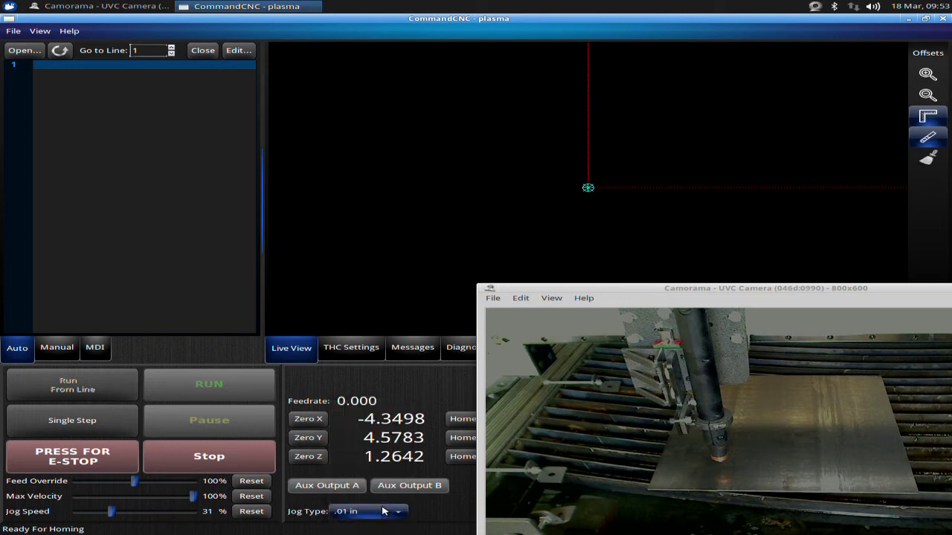
key(Left)
key(Left)
key(Left)
key(Left)
key(Left)
key(Left)
key(Left)
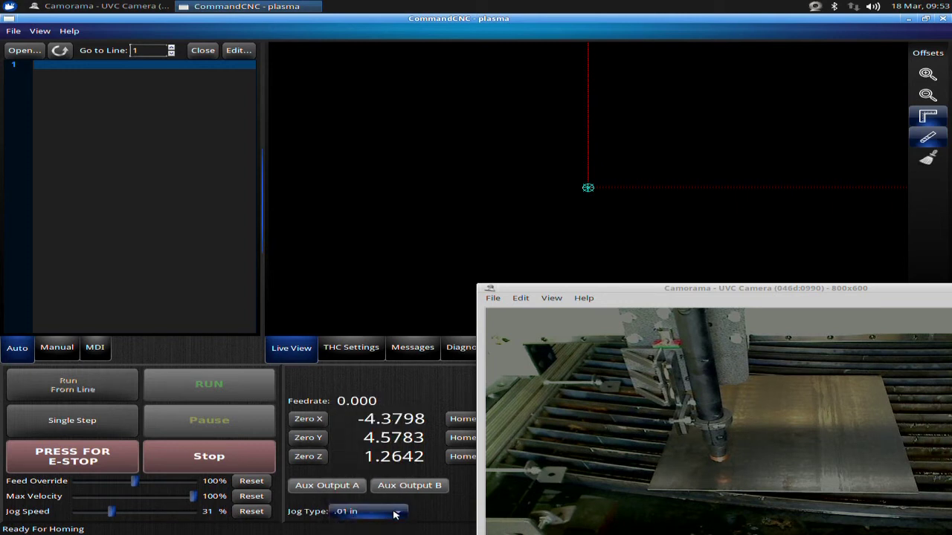
key(Left)
key(Left)
key(Left)
key(Left)
key(Left)
key(Left)
key(Left)
key(Left)
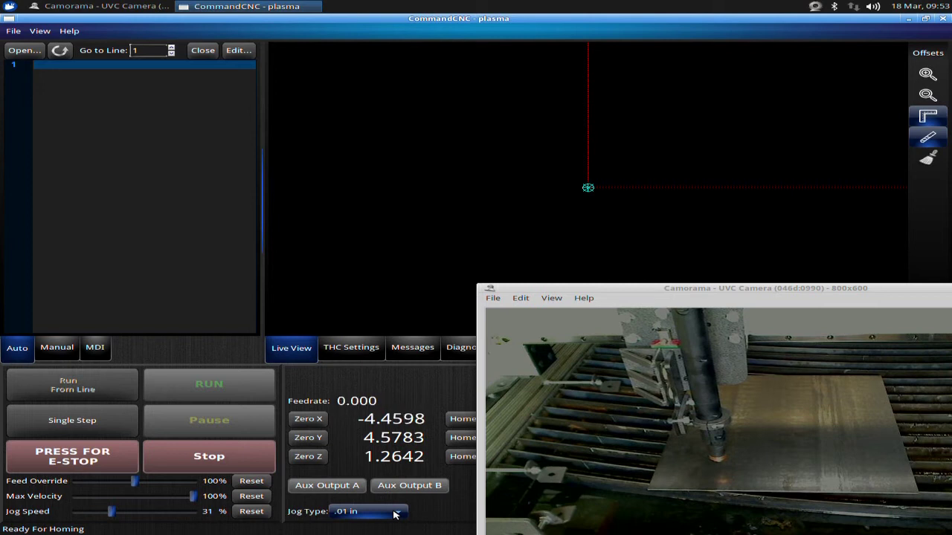
key(Left)
key(Left)
key(Left)
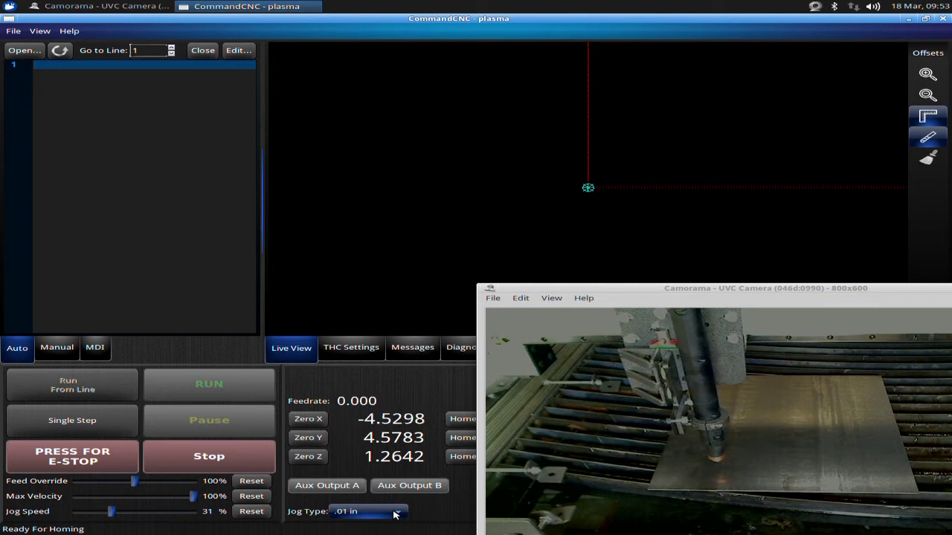
Nudge the torch in 0.01 in steps to X -4.5098, Y 4.6583
scroll(393, 518, up, 4)
scroll(393, 517, down, 2)
scroll(393, 517, down, 3)
scroll(392, 516, up, 2)
scroll(390, 516, up, 4)
scroll(402, 513, down, 1)
scroll(401, 513, down, 2)
scroll(401, 513, down, 2)
scroll(398, 512, down, 1)
key(Up)
key(Up)
key(Up)
key(Up)
key(Up)
key(Up)
key(Right)
key(Right)
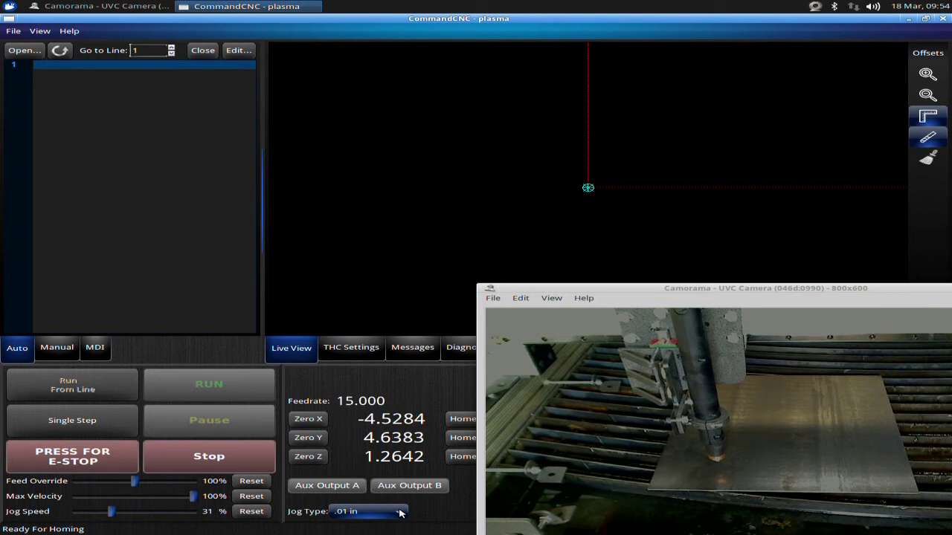
key(Up)
key(Up)
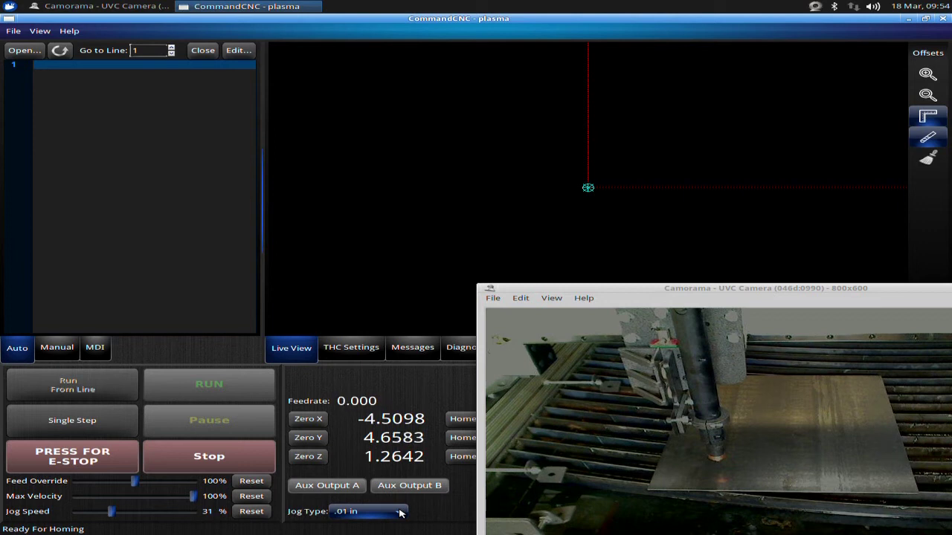
scroll(399, 512, down, 3)
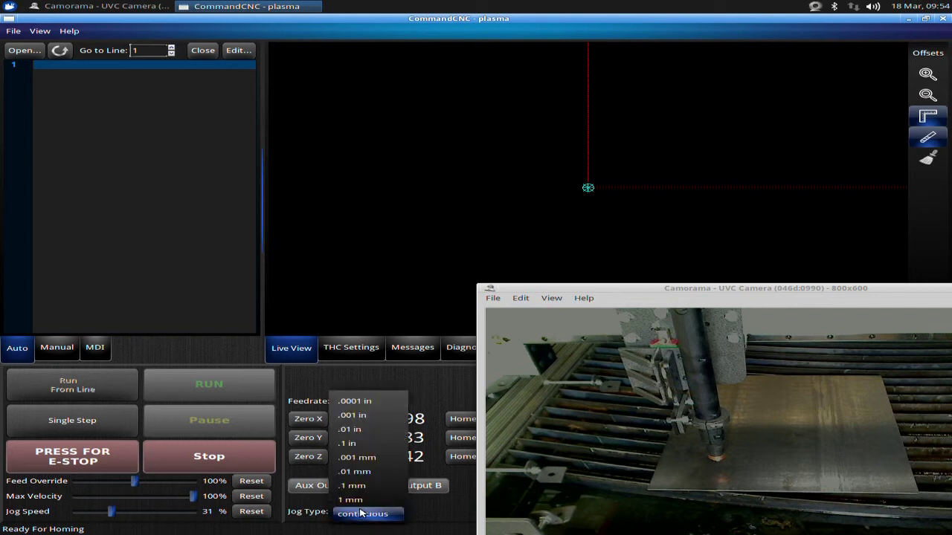
Switch to continuous jogging, jog Y to 4.1902, and raise Z to 2.8923
click(361, 513)
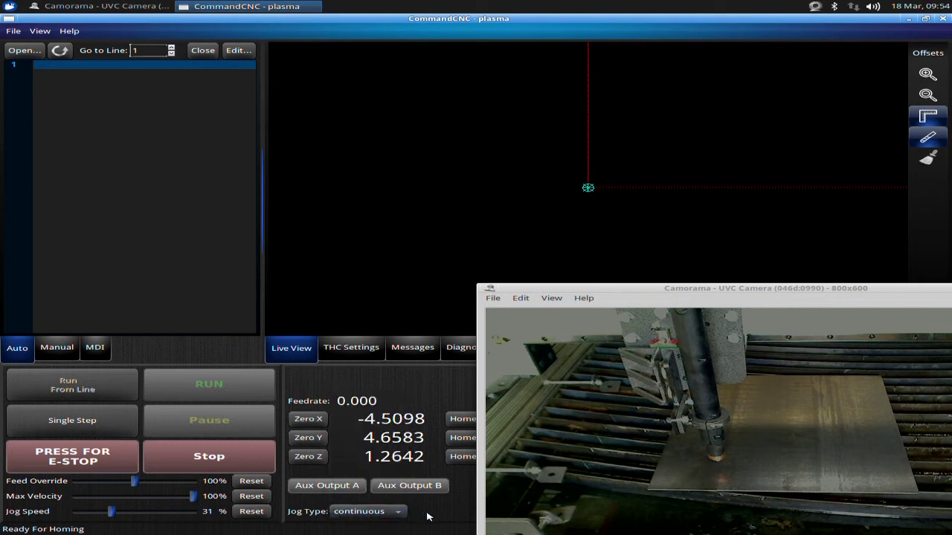
key(Up)
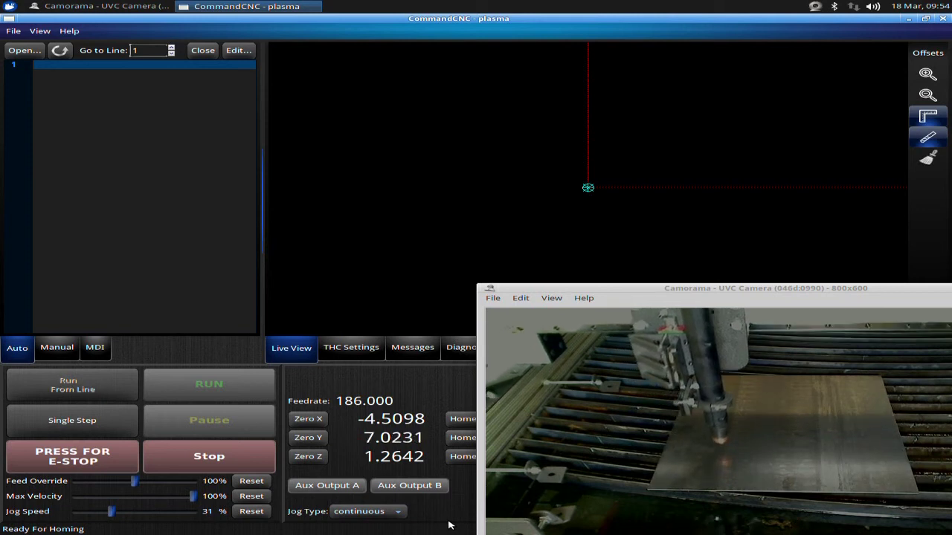
key(Down)
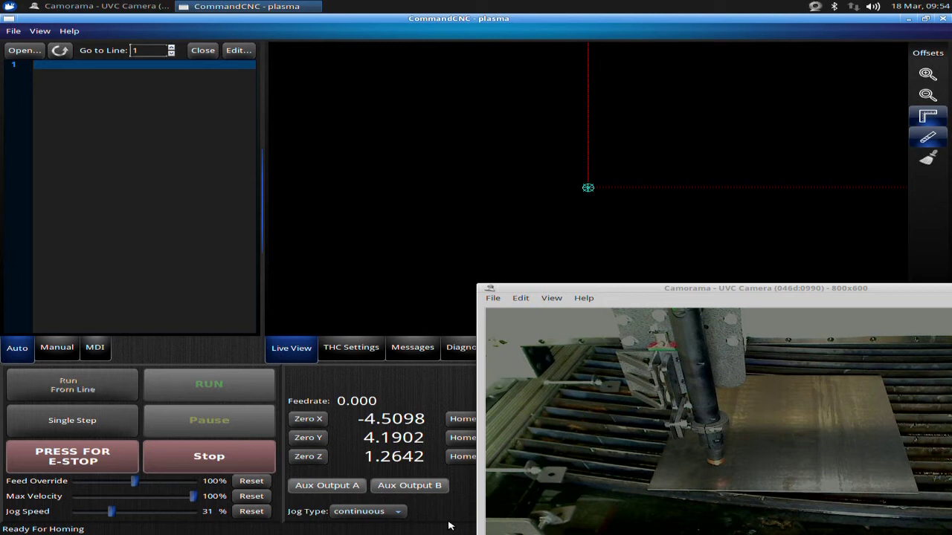
key(Page_Up)
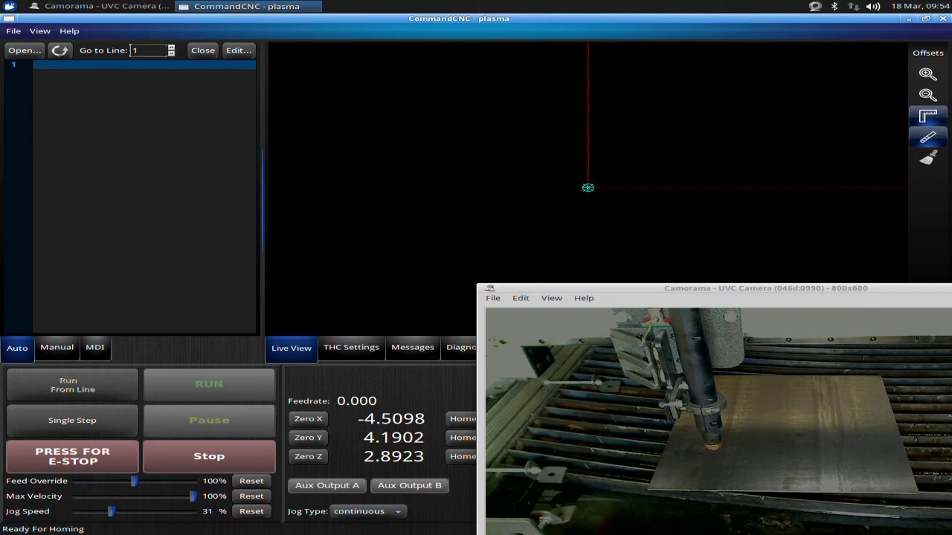
Move the camera window aside, raise Z to 3.2854, and start homing Y
drag(532, 289, 621, 307)
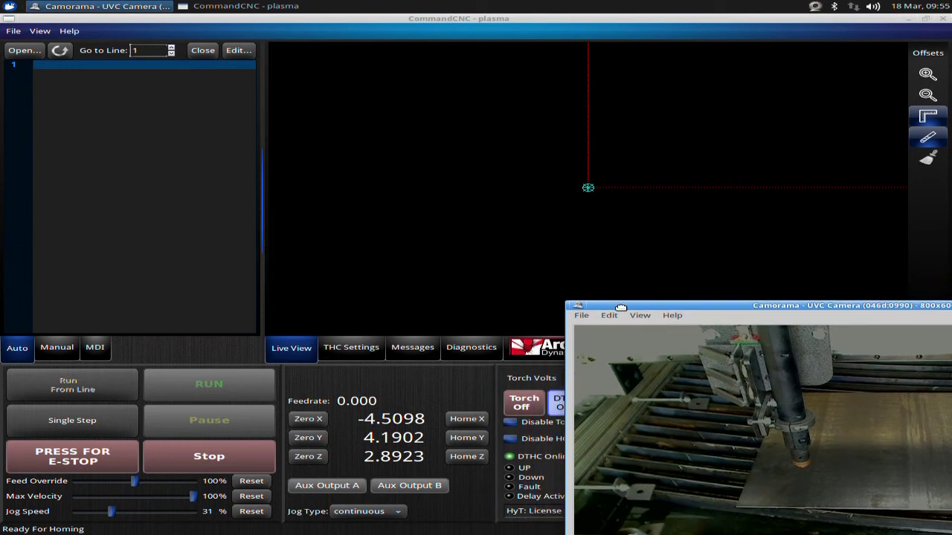
click(416, 392)
key(Page_Up)
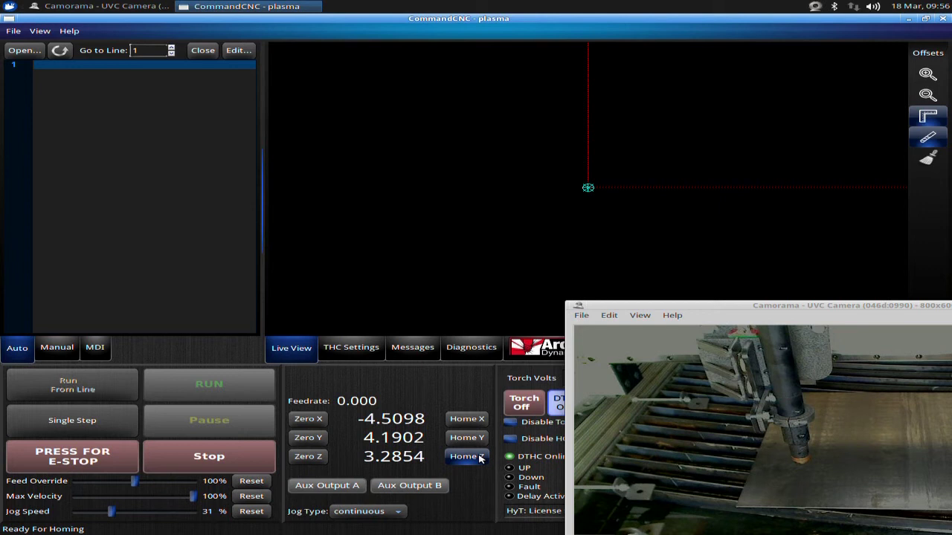
click(467, 438)
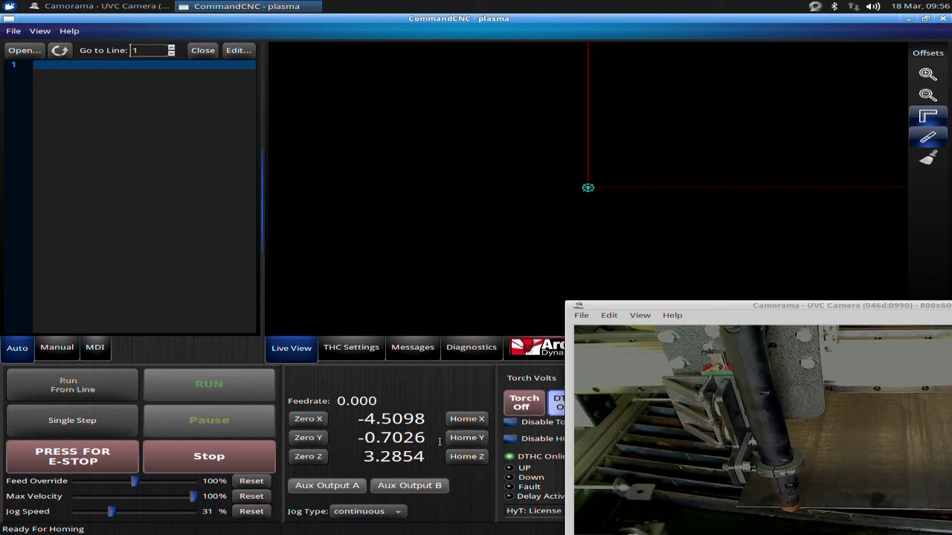
Zero the homed Y position, then start homing the X axis
click(312, 441)
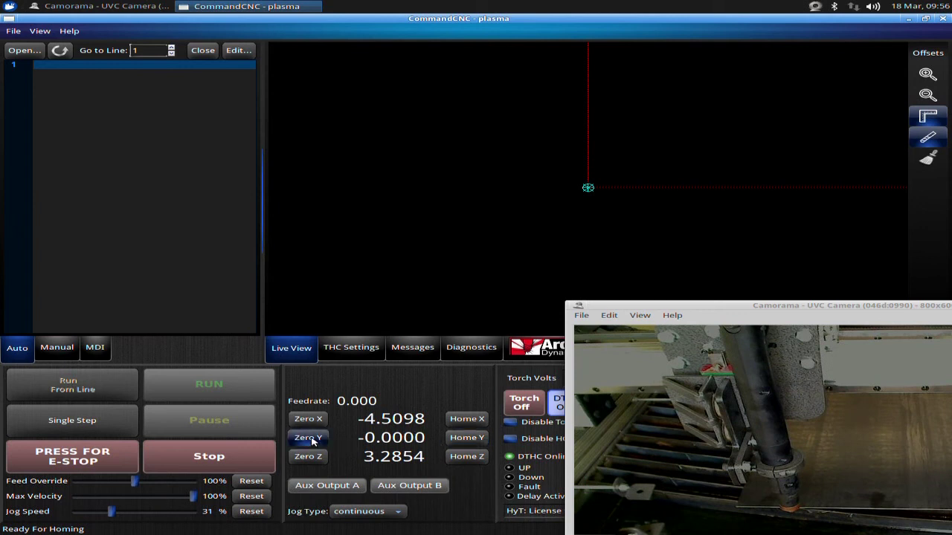
click(464, 420)
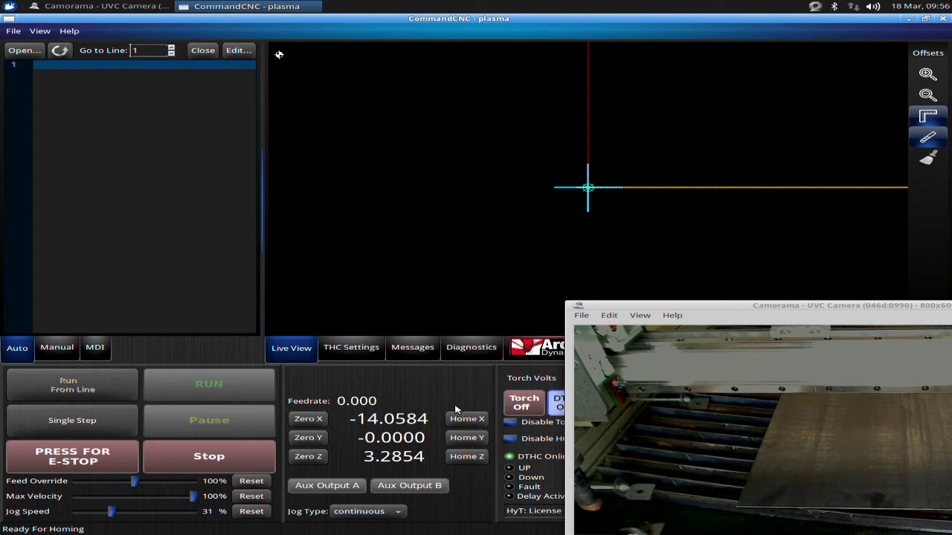
Zero X, jog to X 7.7717, Y 5.2452, touch off and zero Z, then clear the plot
click(306, 420)
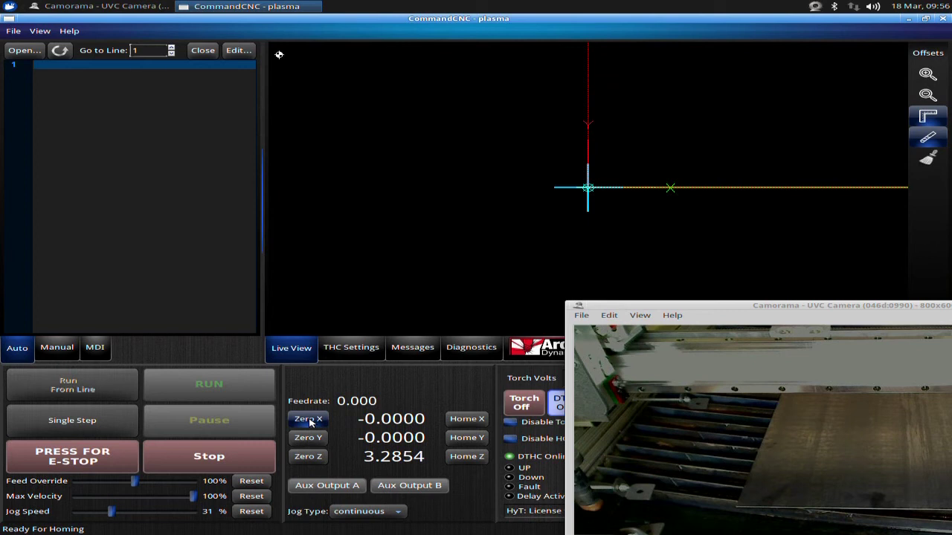
key(Right)
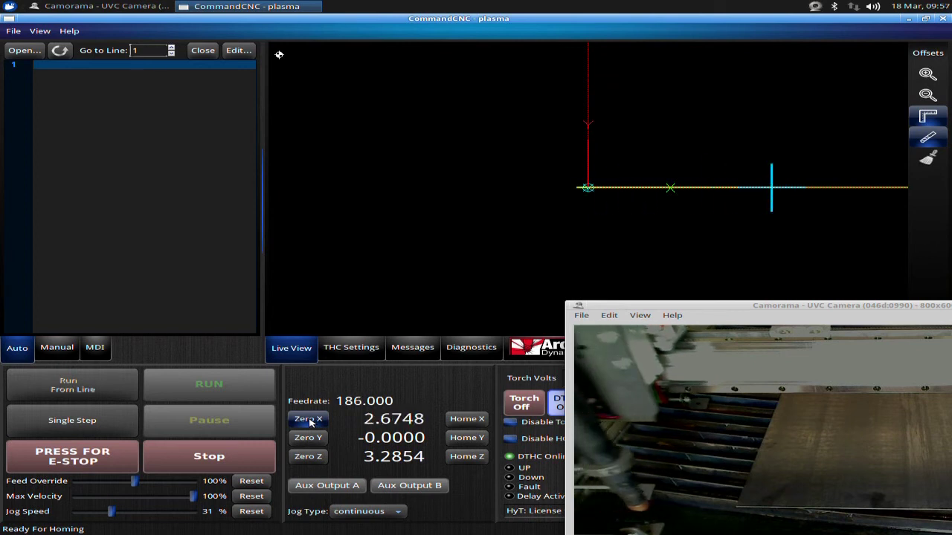
key(Up)
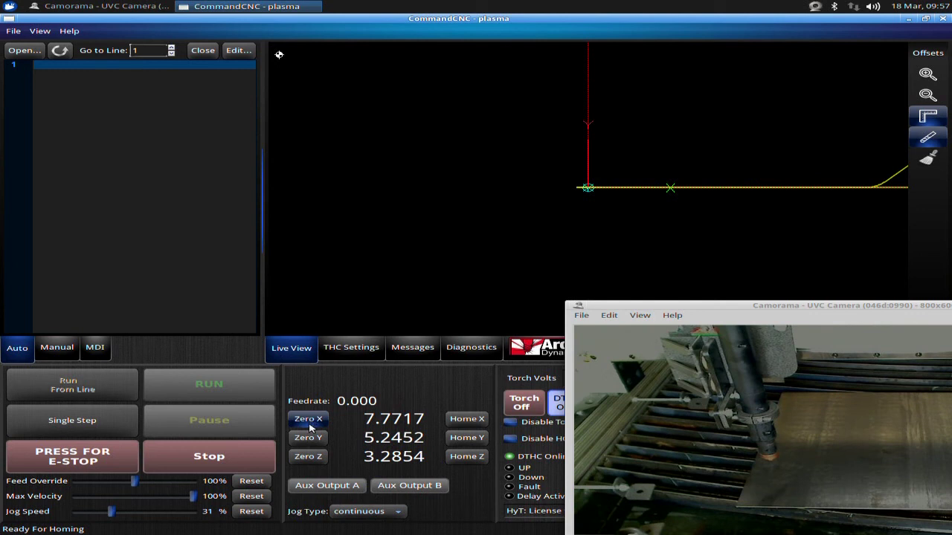
click(461, 459)
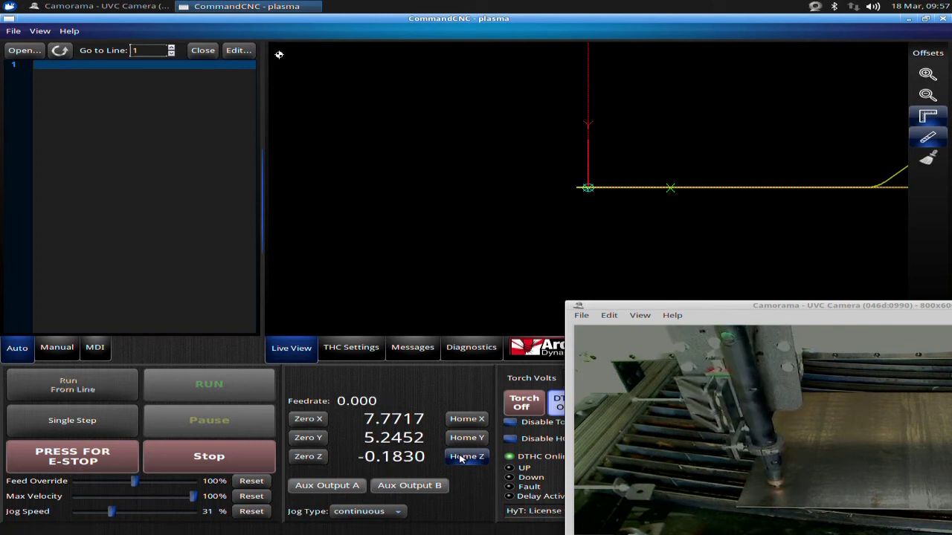
click(308, 458)
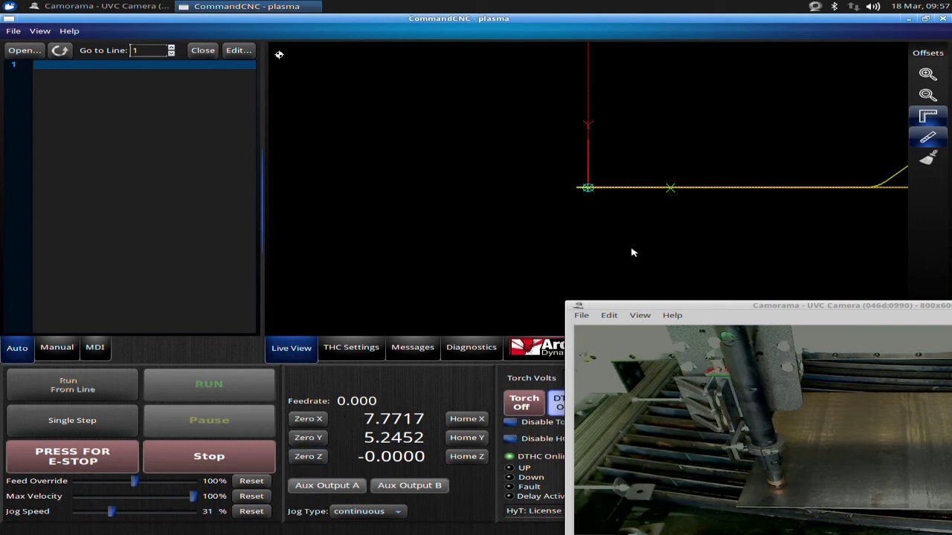
click(928, 159)
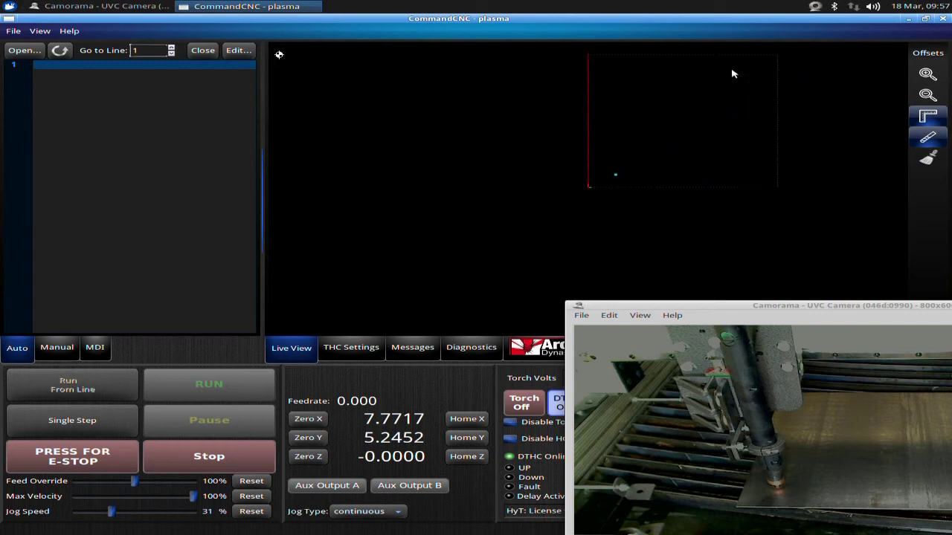
Jog Z down until the probe trips, raise it to Z 2.5135, then jog X back to zero
drag(701, 122, 647, 162)
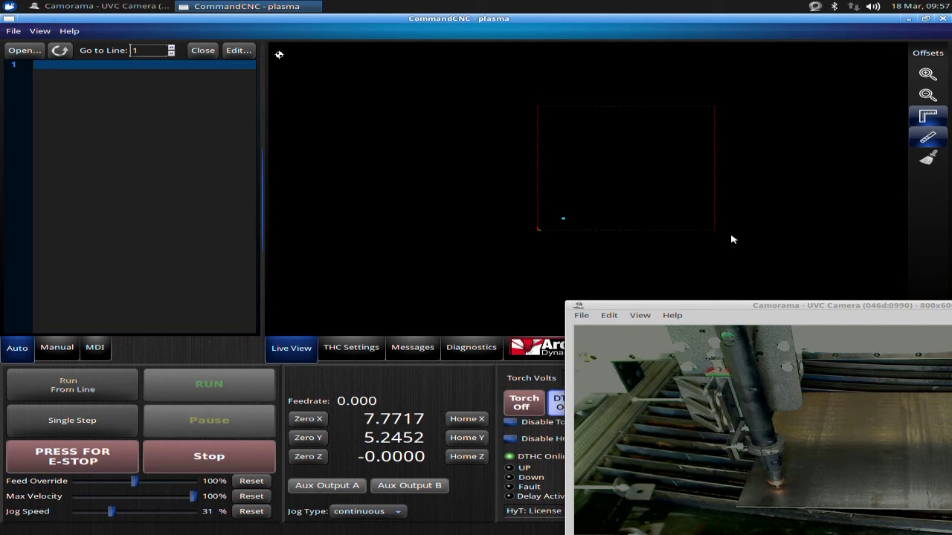
key(Page_Down)
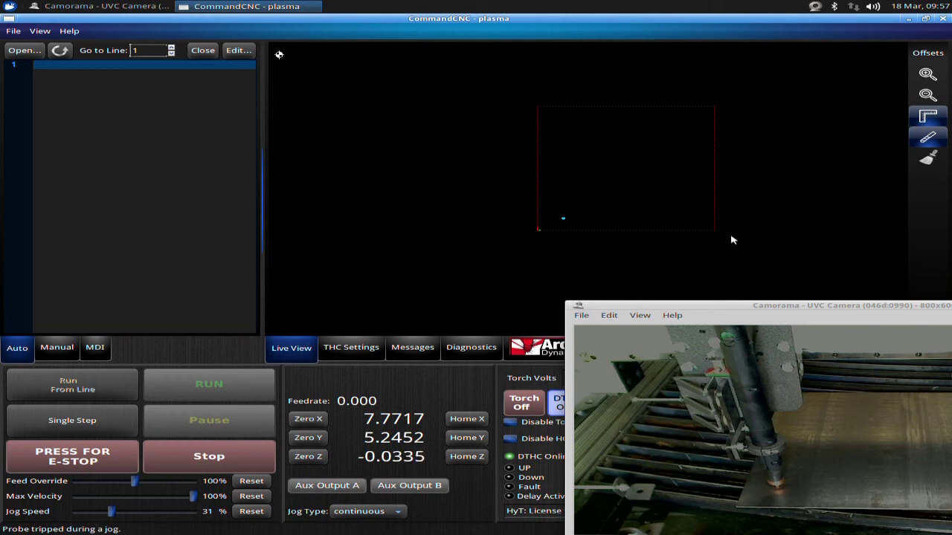
key(Page_Up)
key(Page_Up)
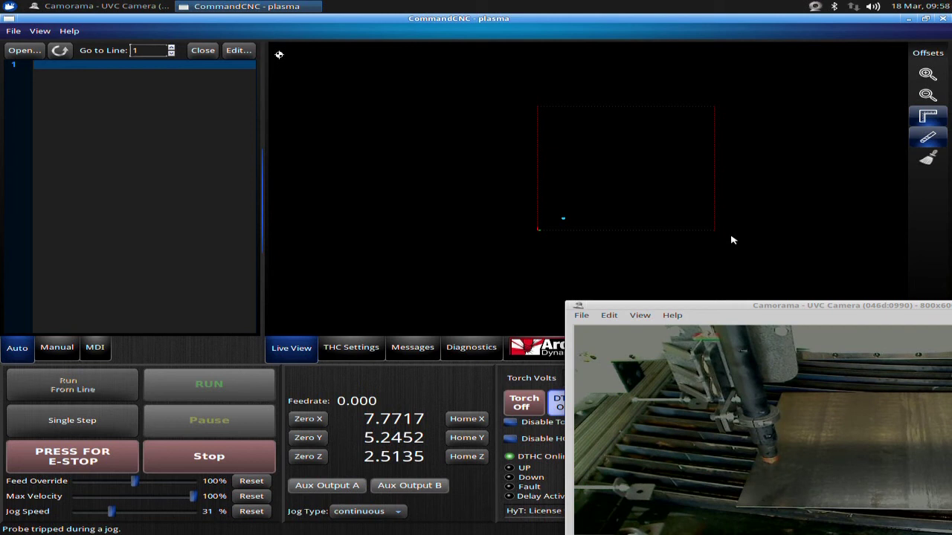
key(Left)
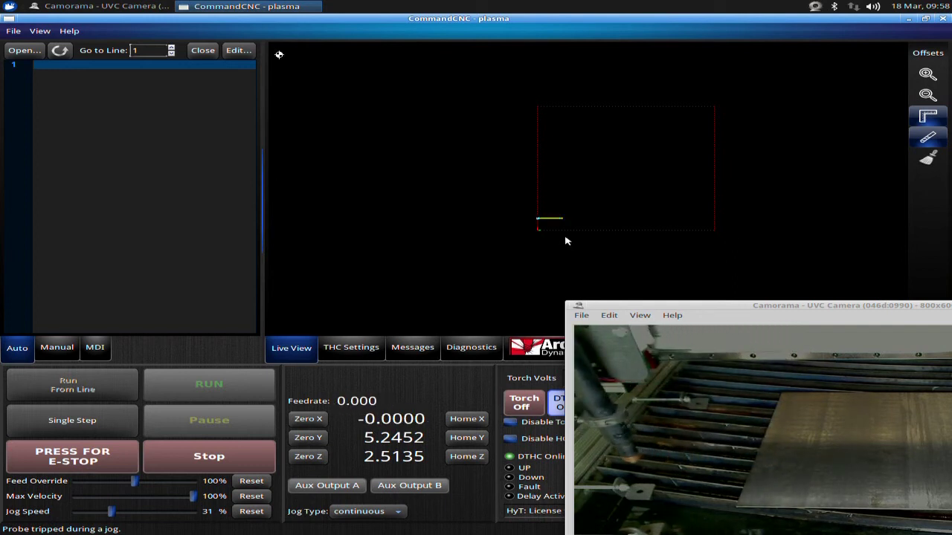
Zoom the Live View, jog X out to 5.8342, then jog Y down until it stops at 0
scroll(542, 223, up, 5)
scroll(507, 247, up, 1)
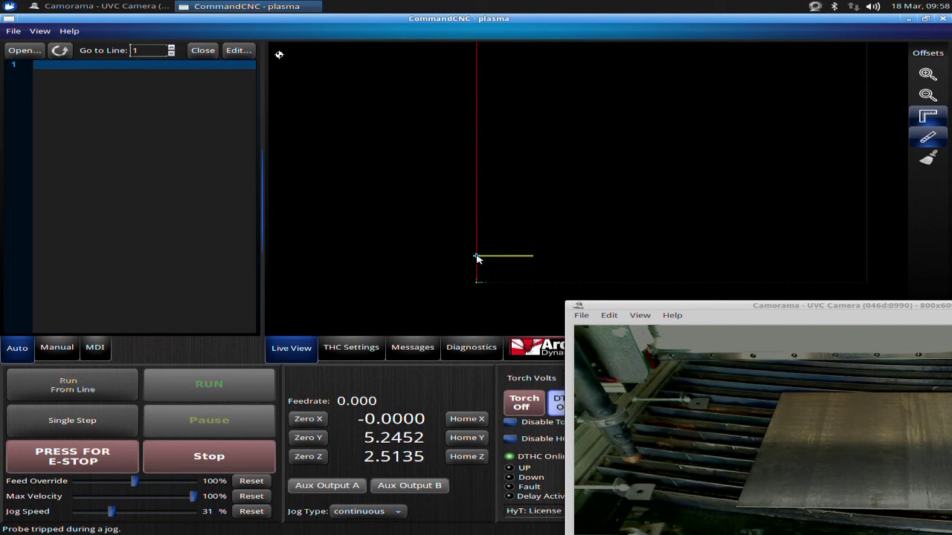
key(Right)
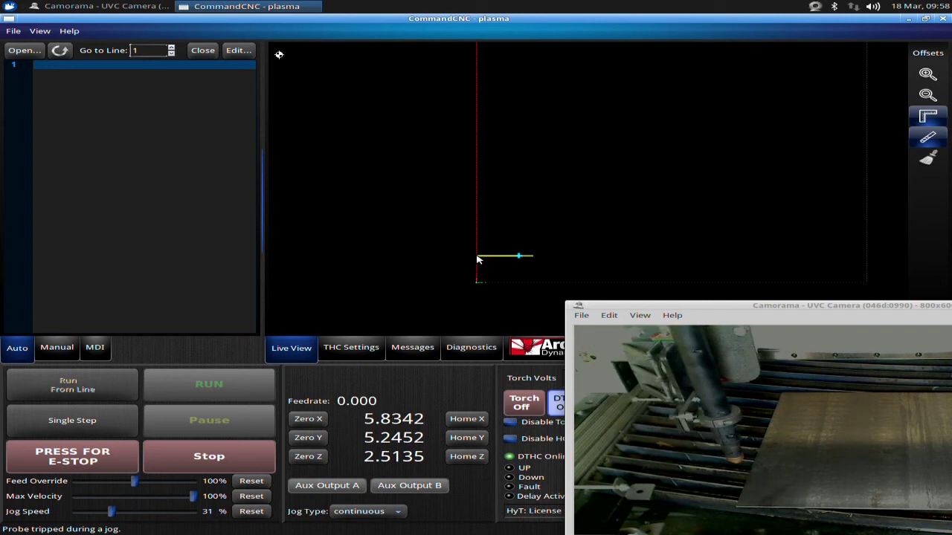
key(Down)
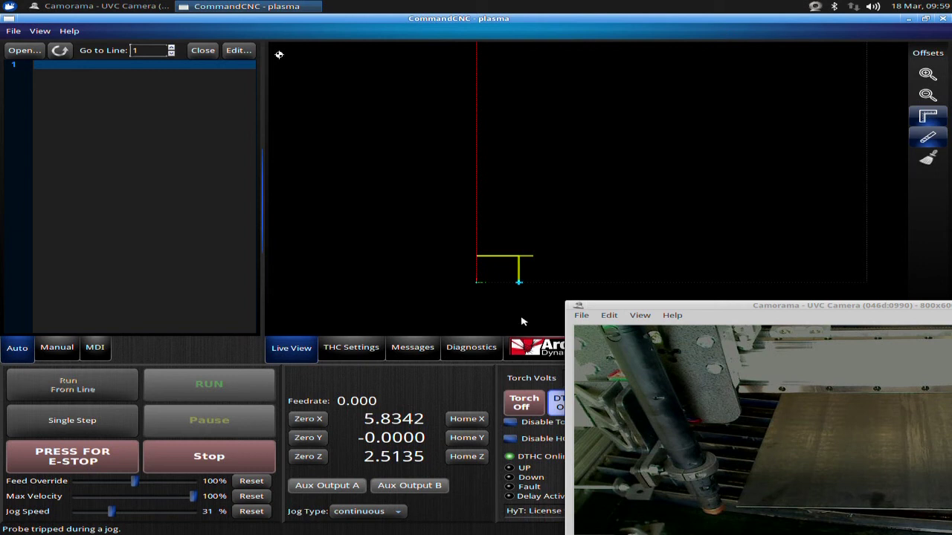
Jog the torch over the plate corner and lower it close to the surface
key(Up)
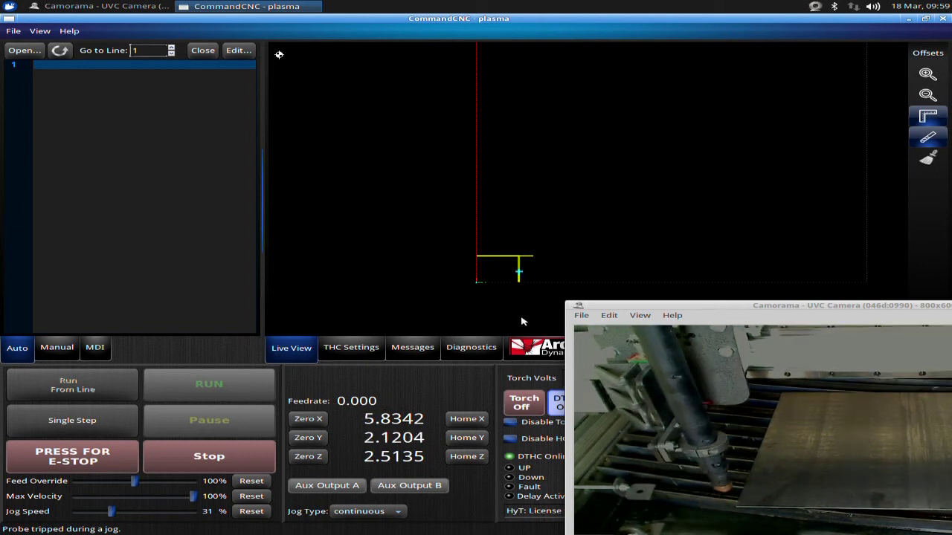
key(Right)
key(Up)
key(Left)
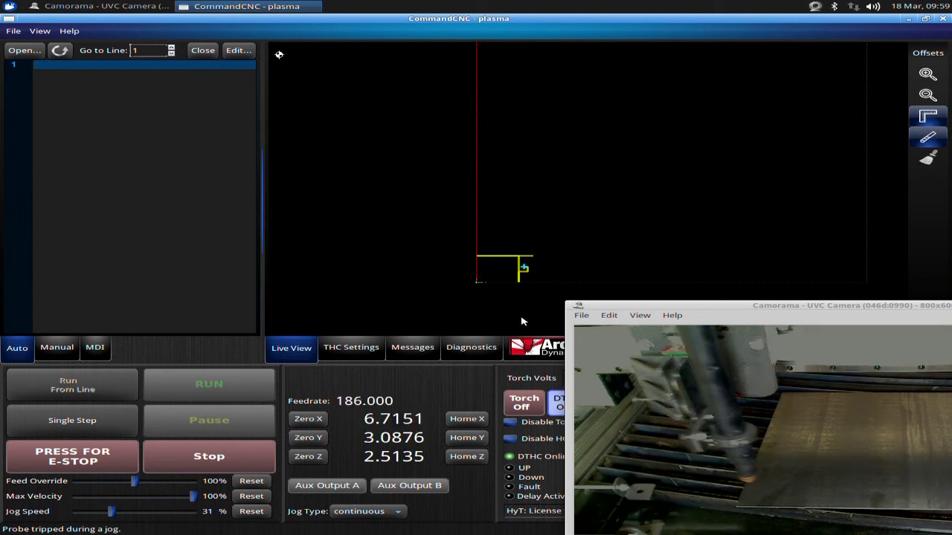
key(Page_Down)
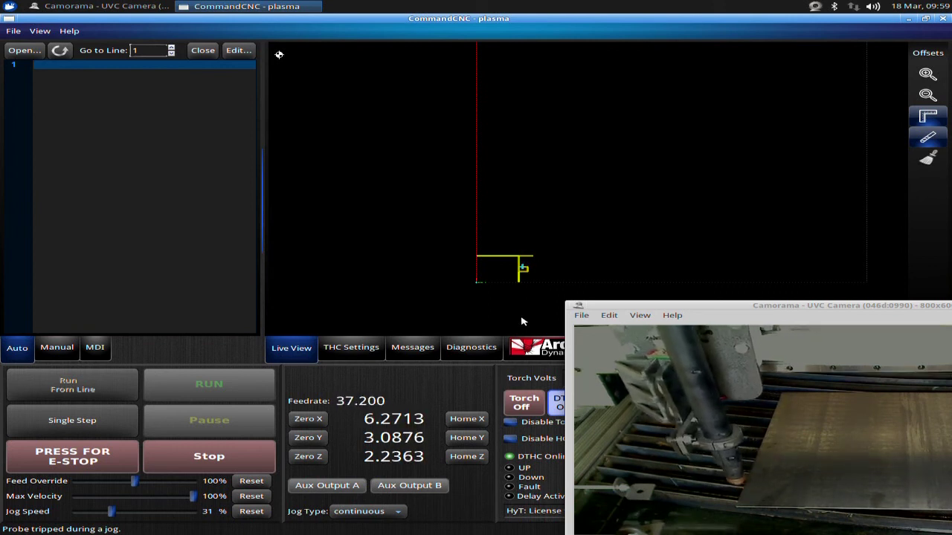
key(Page_Down)
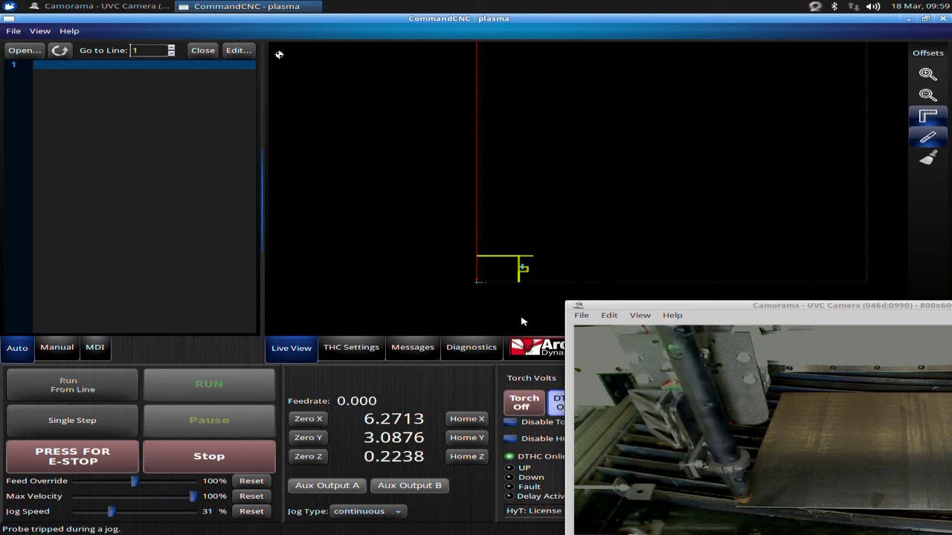
key(Right)
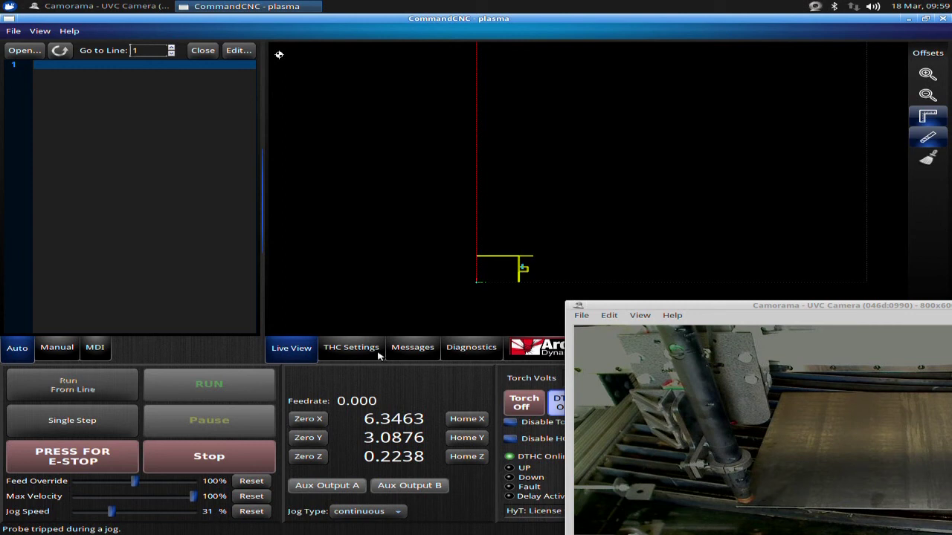
Zero X, Y and Z at the torch's current position
click(316, 421)
click(311, 438)
click(309, 457)
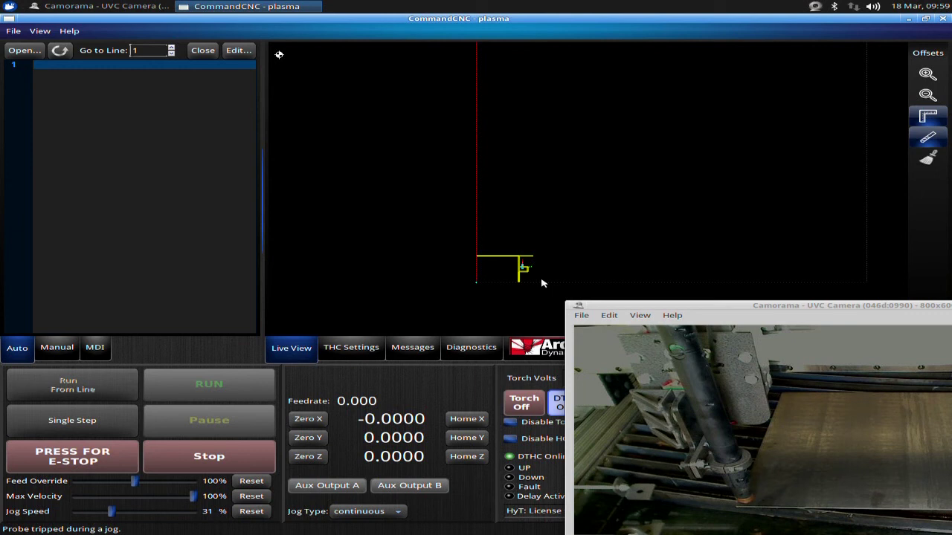
Clear the toolpath trail and zoom and pan the Live View to centre the tool marker
click(928, 159)
scroll(538, 285, up, 2)
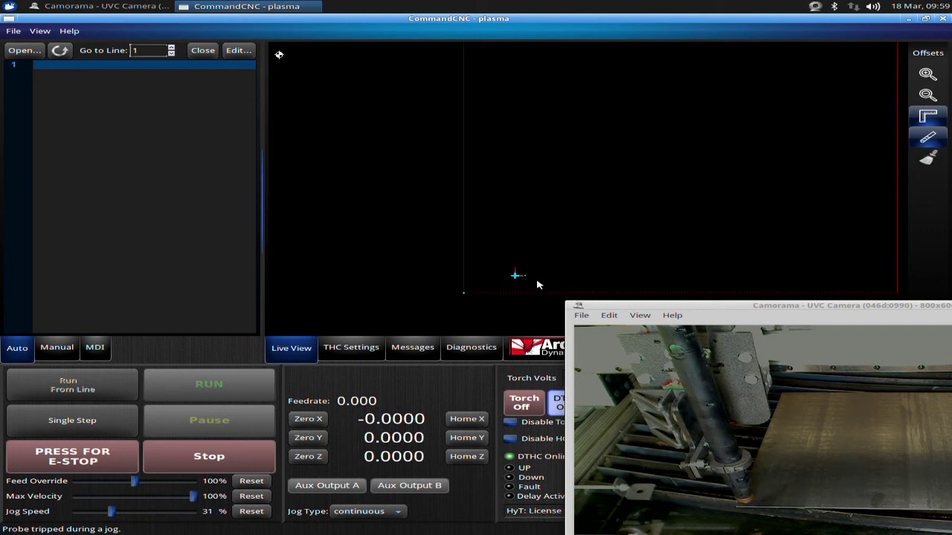
scroll(538, 284, up, 2)
mouse_move(521, 265)
mouse_down()
mouse_move(525, 85)
mouse_move(525, 102)
mouse_up()
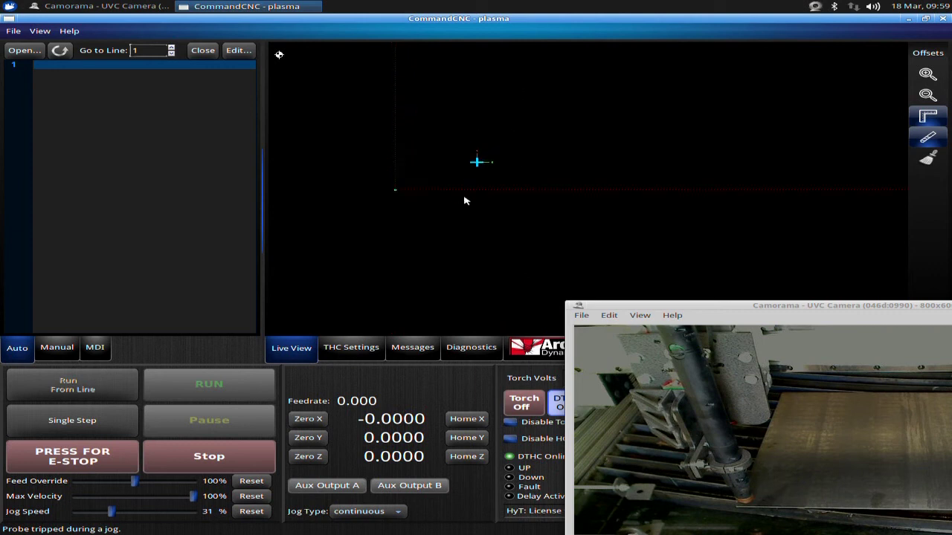
scroll(511, 175, up, 3)
scroll(511, 176, down, 5)
scroll(521, 178, up, 5)
scroll(526, 175, up, 2)
scroll(525, 197, down, 3)
mouse_move(472, 196)
mouse_down()
mouse_move(587, 217)
mouse_move(498, 188)
mouse_move(503, 228)
mouse_move(492, 220)
mouse_move(479, 240)
mouse_up()
scroll(479, 241, up, 3)
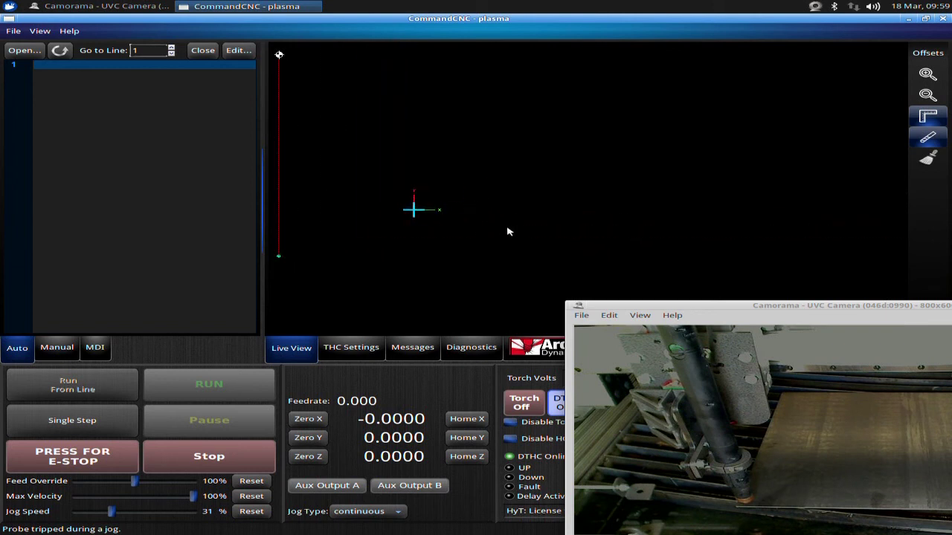
mouse_move(445, 230)
mouse_down()
mouse_move(397, 232)
mouse_move(484, 240)
mouse_up()
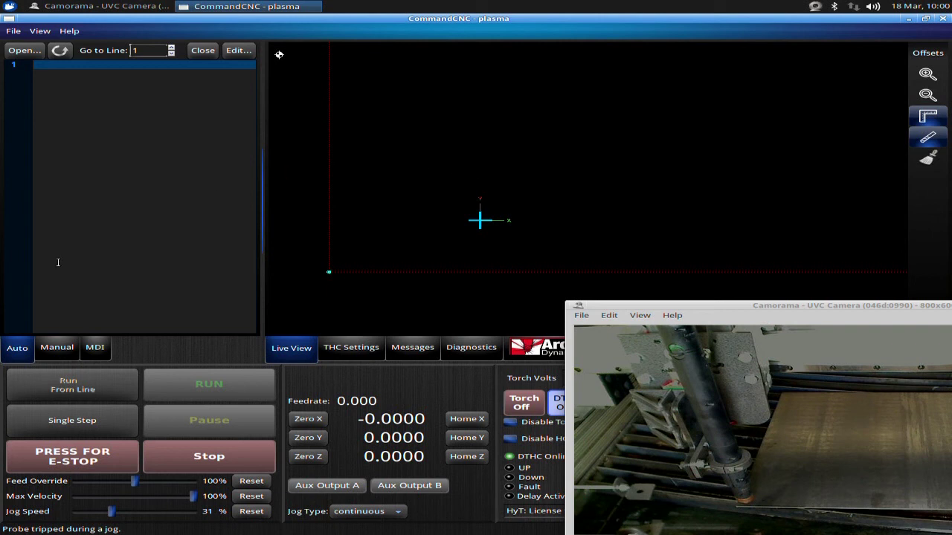
Show the Manual tab with load position X 53, Y 53, Z 2 and touch-off settings
click(63, 355)
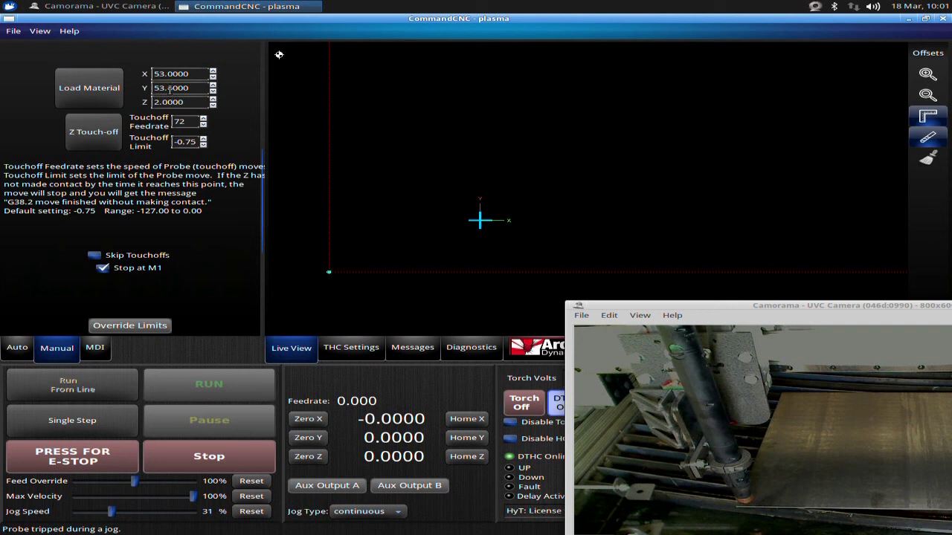
Run Load Material to move the torch clear, then return to the Auto tab
click(101, 88)
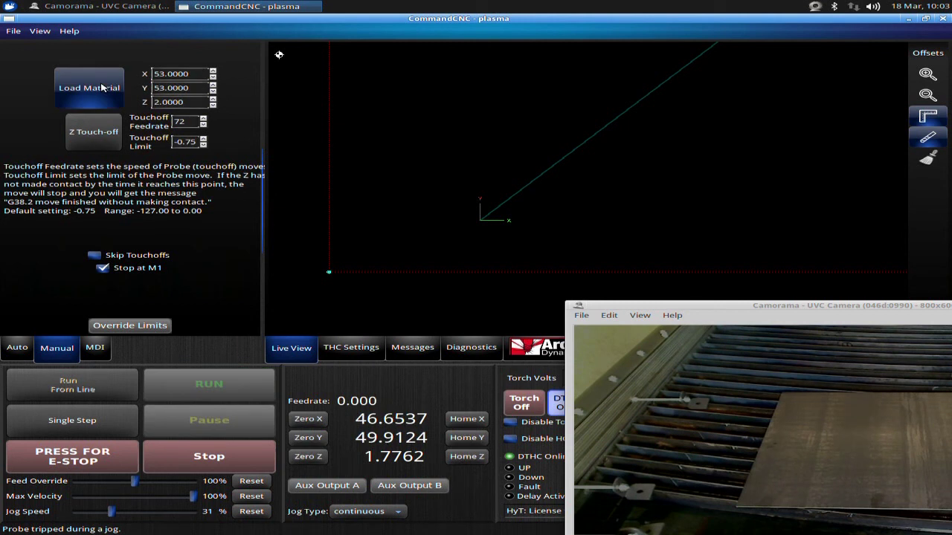
click(17, 348)
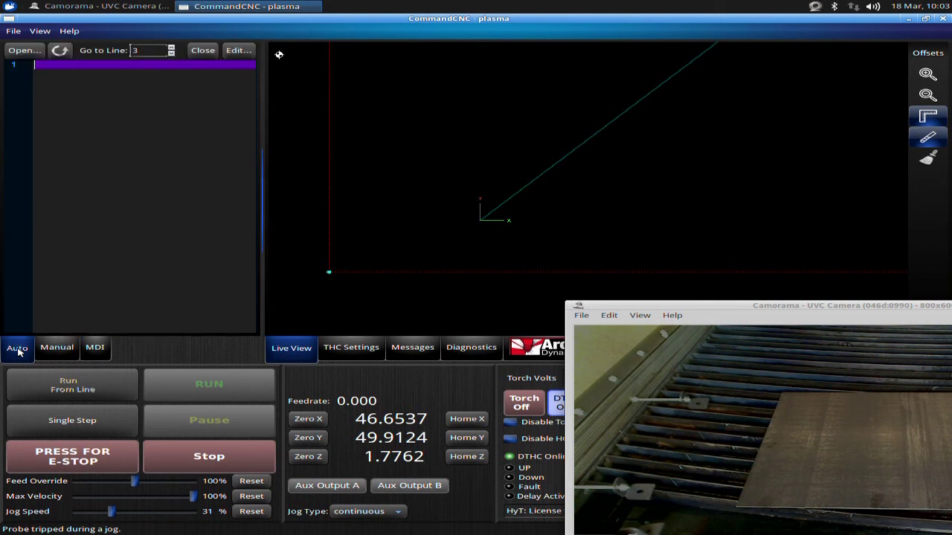